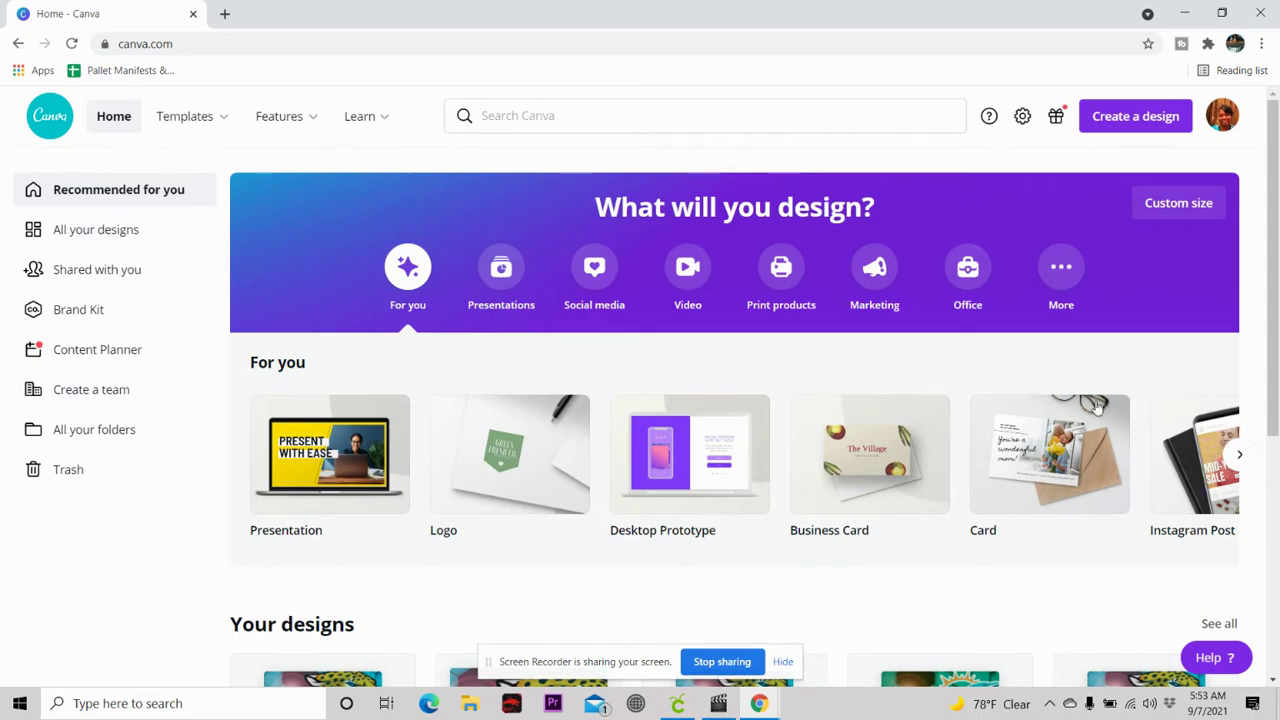
Start a new custom-size design with its dimensions measured in inches.
scroll(1100, 400, "down", 1)
scroll(1134, 423, "up", 1)
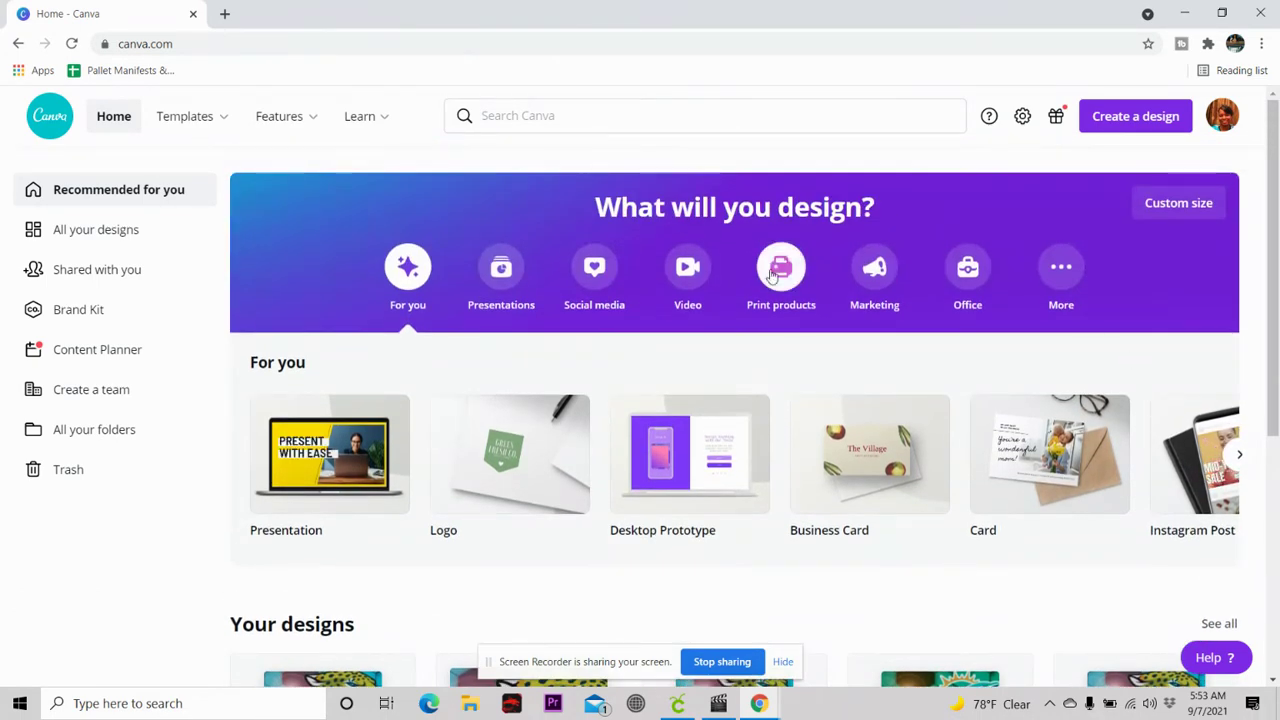
left_click(1125, 128)
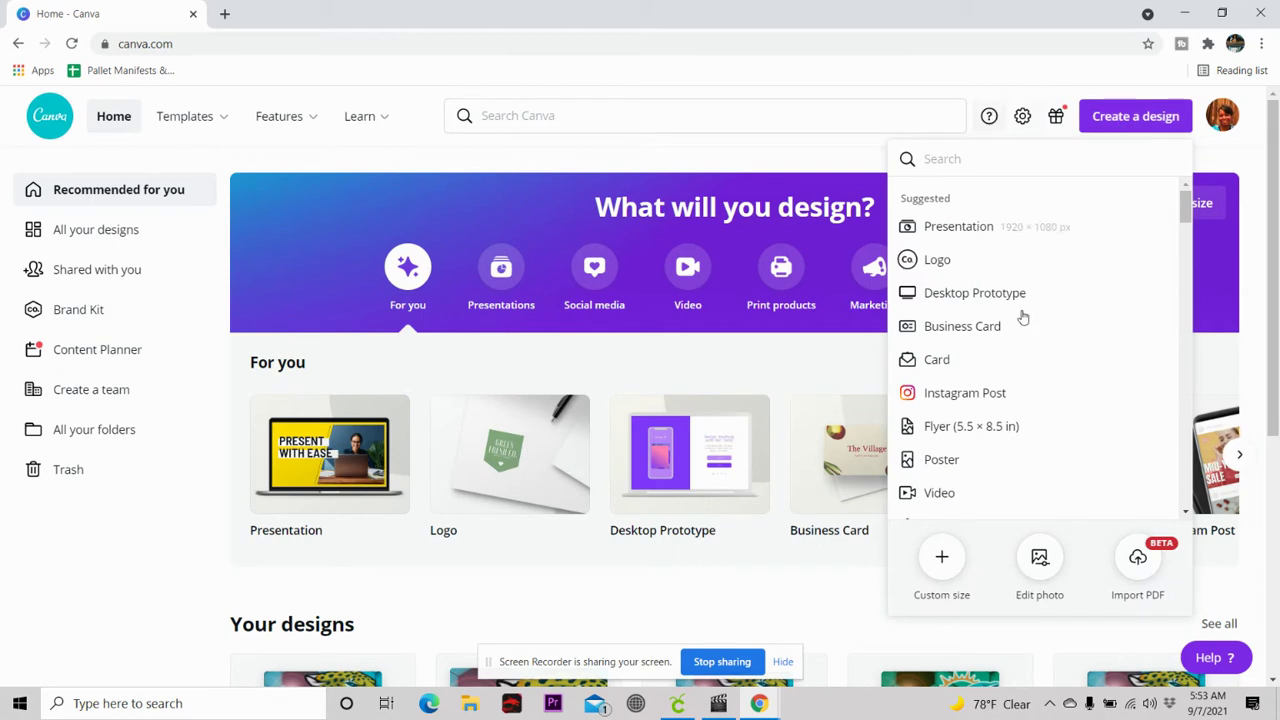
left_click(944, 561)
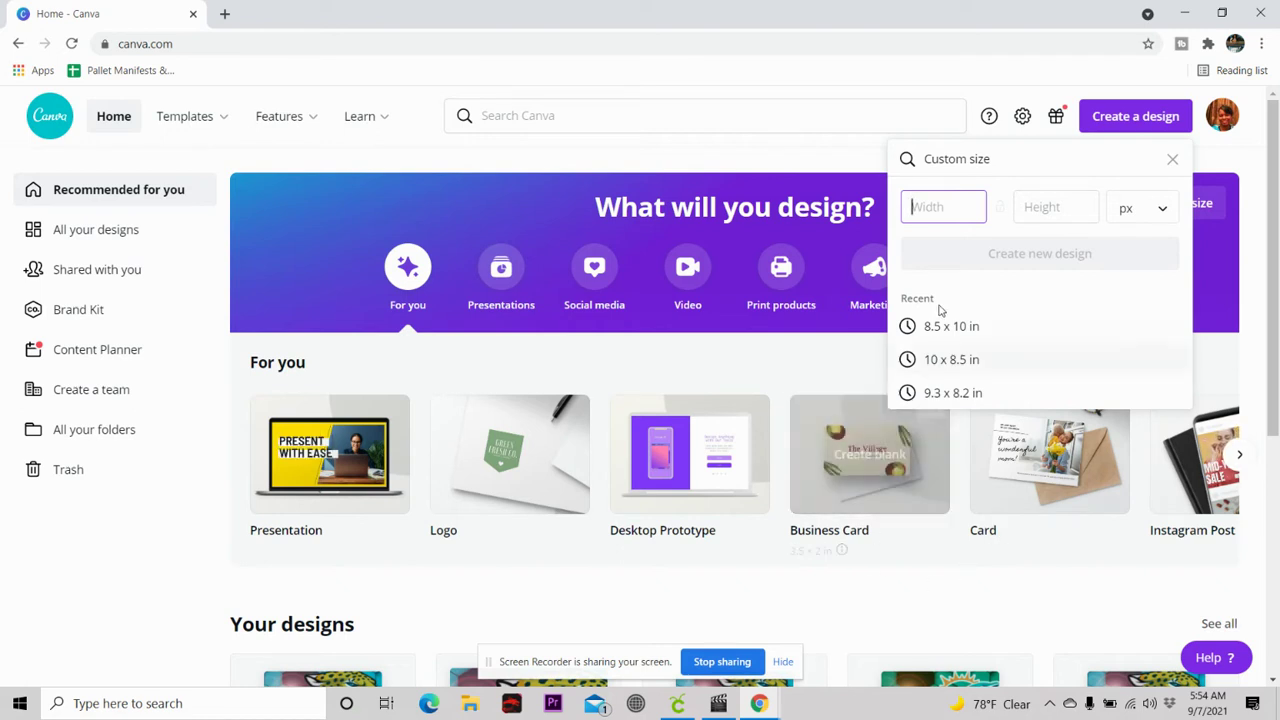
left_click(1159, 208)
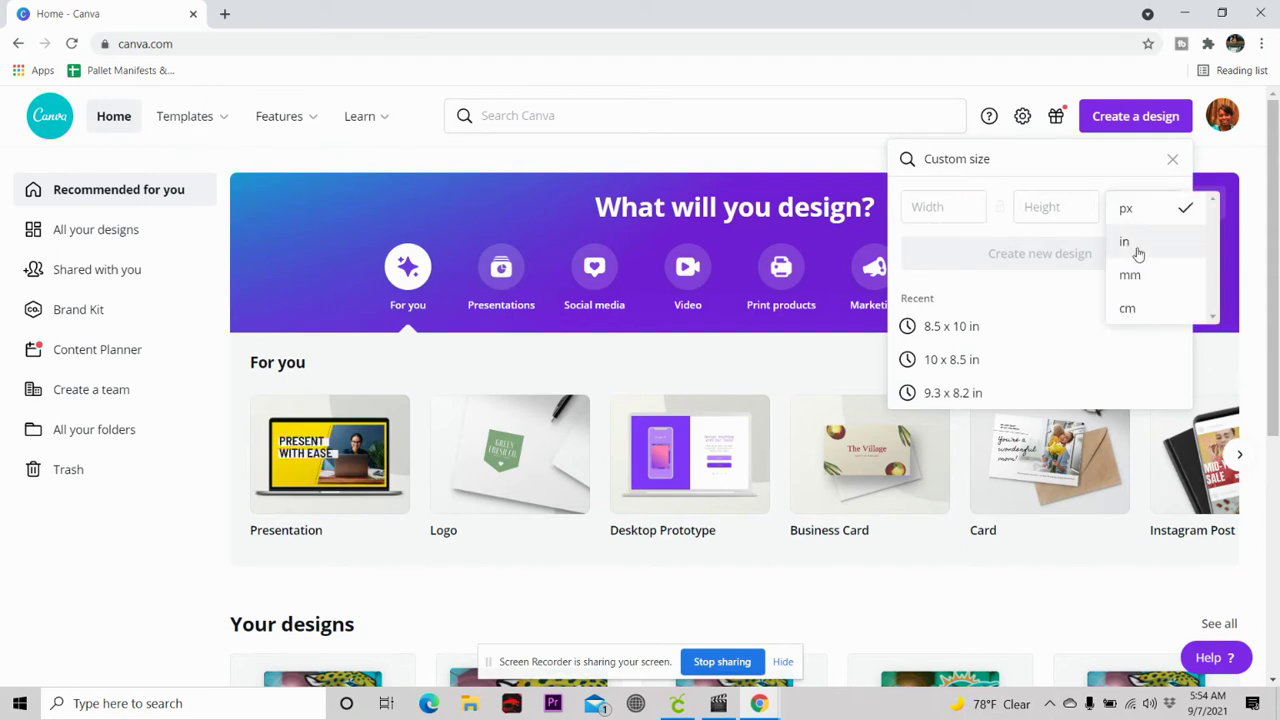
left_click(1138, 245)
Set the custom size to 8.75 in wide by 3.79 in high and create the blank design.
left_click(930, 205)
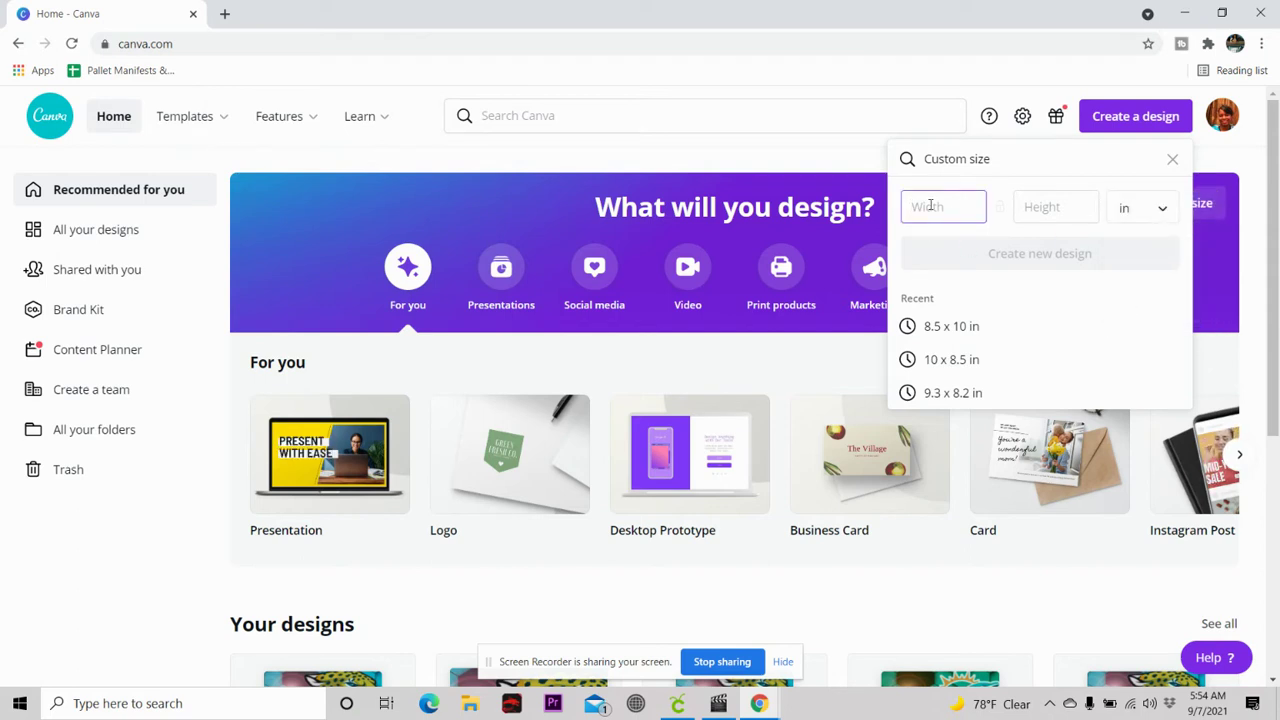
type("8")
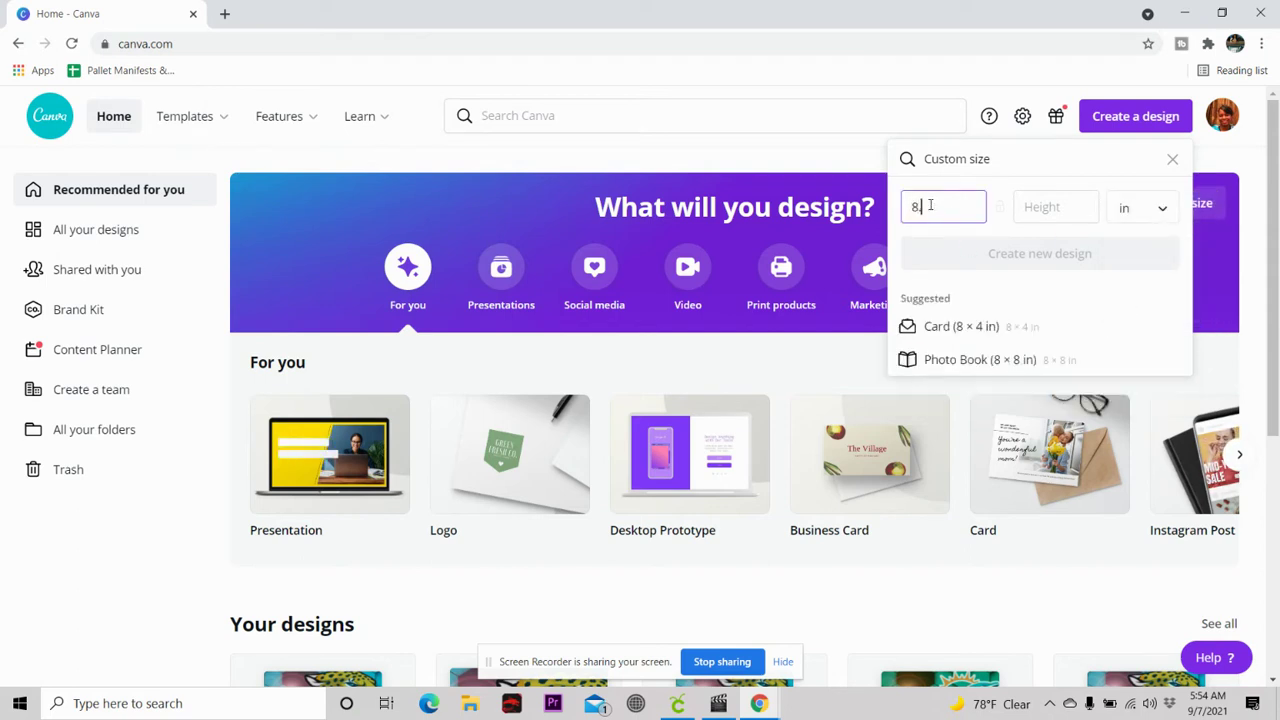
type(".75")
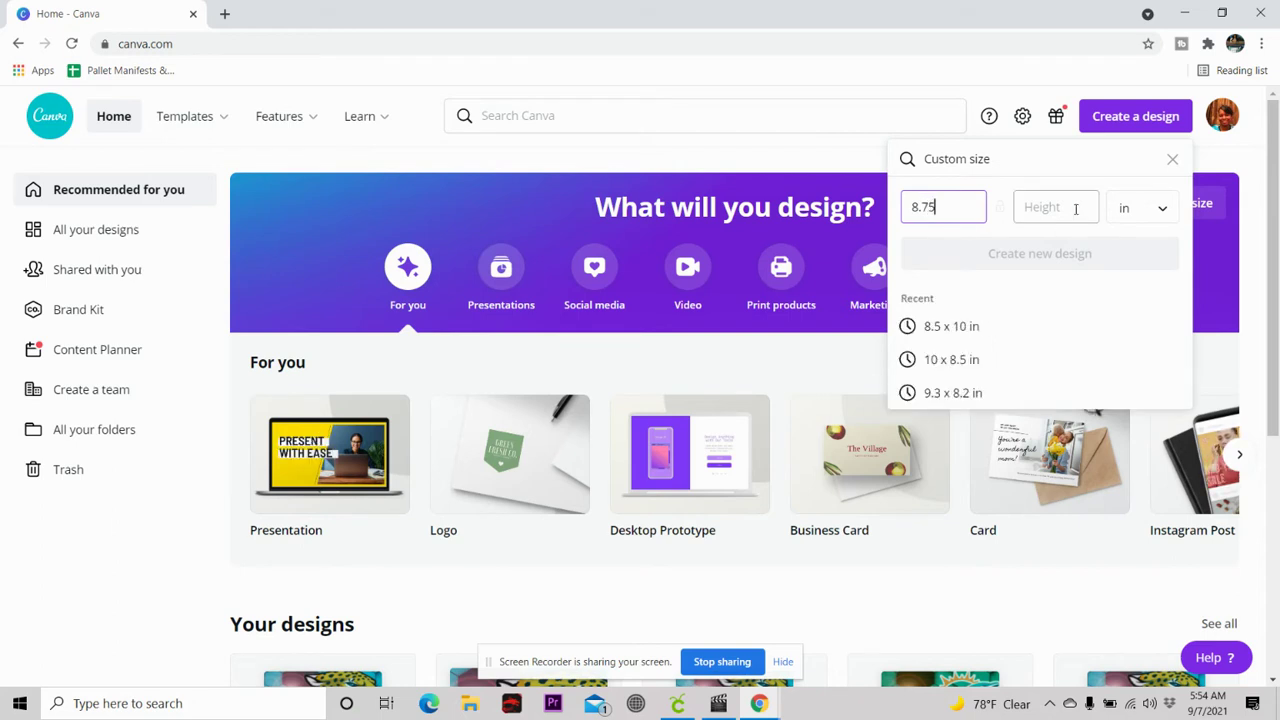
left_click(1070, 210)
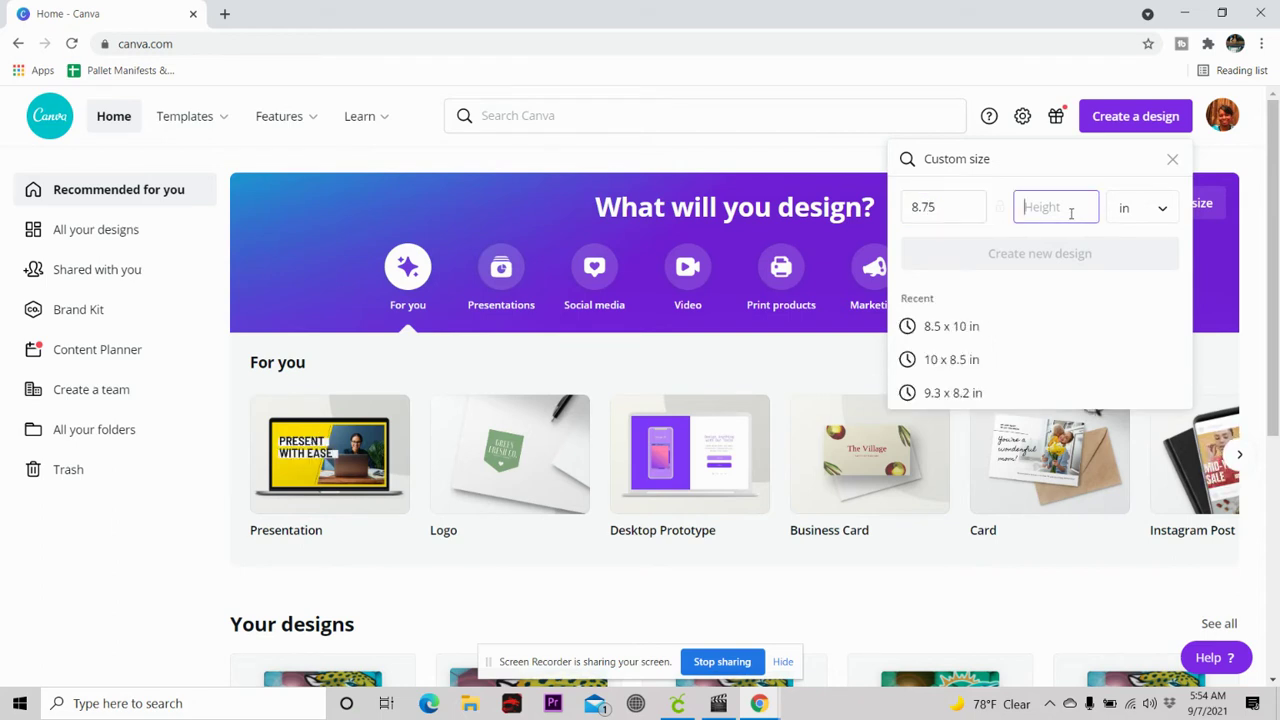
type("3.79")
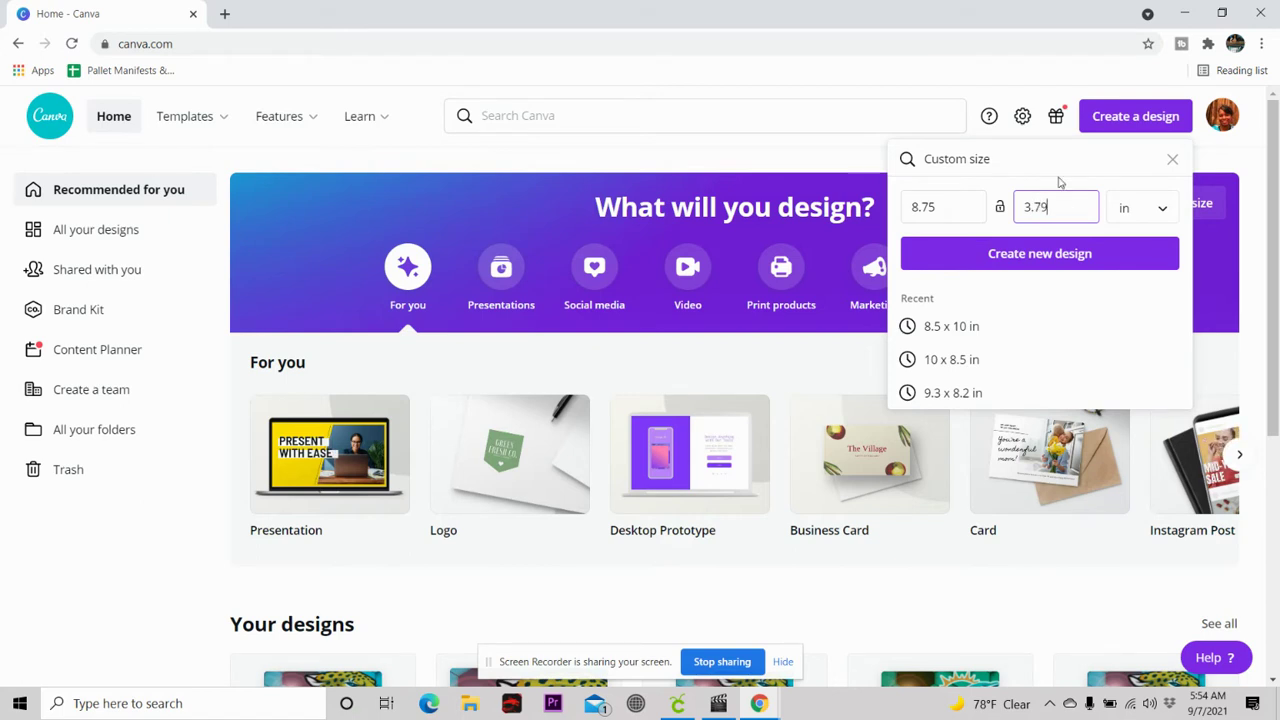
left_click(1015, 255)
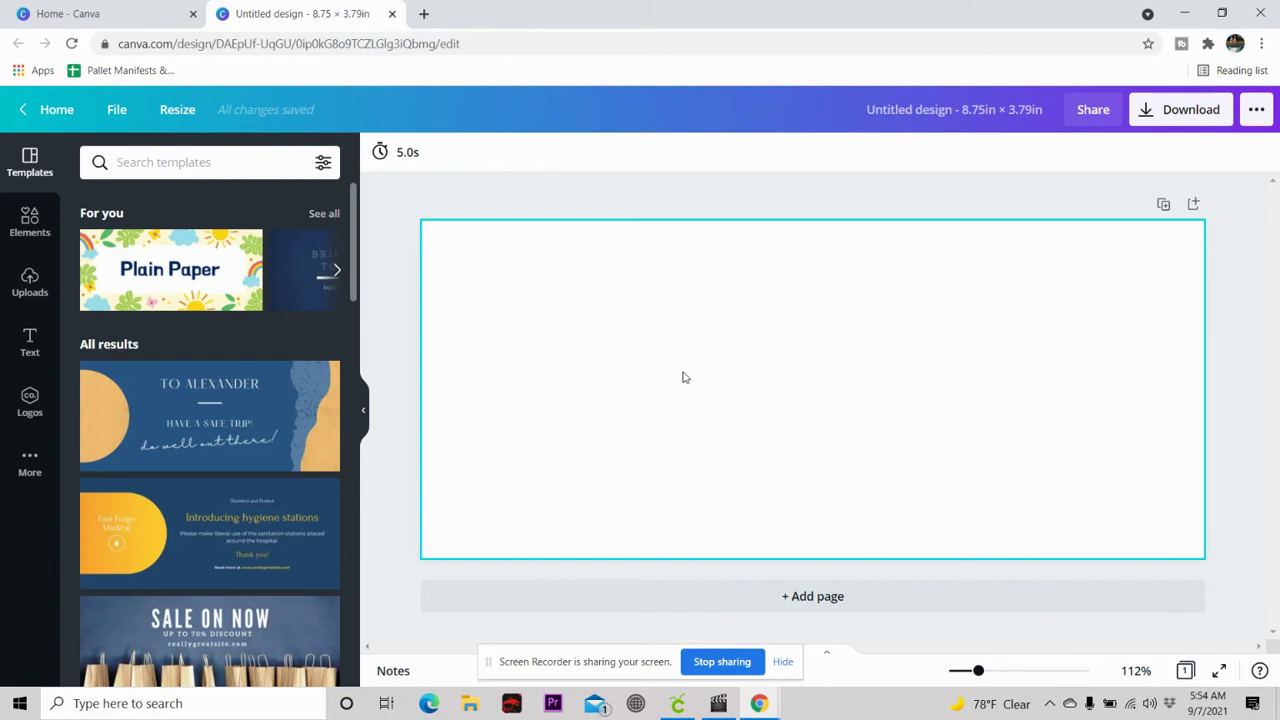
left_click(234, 165)
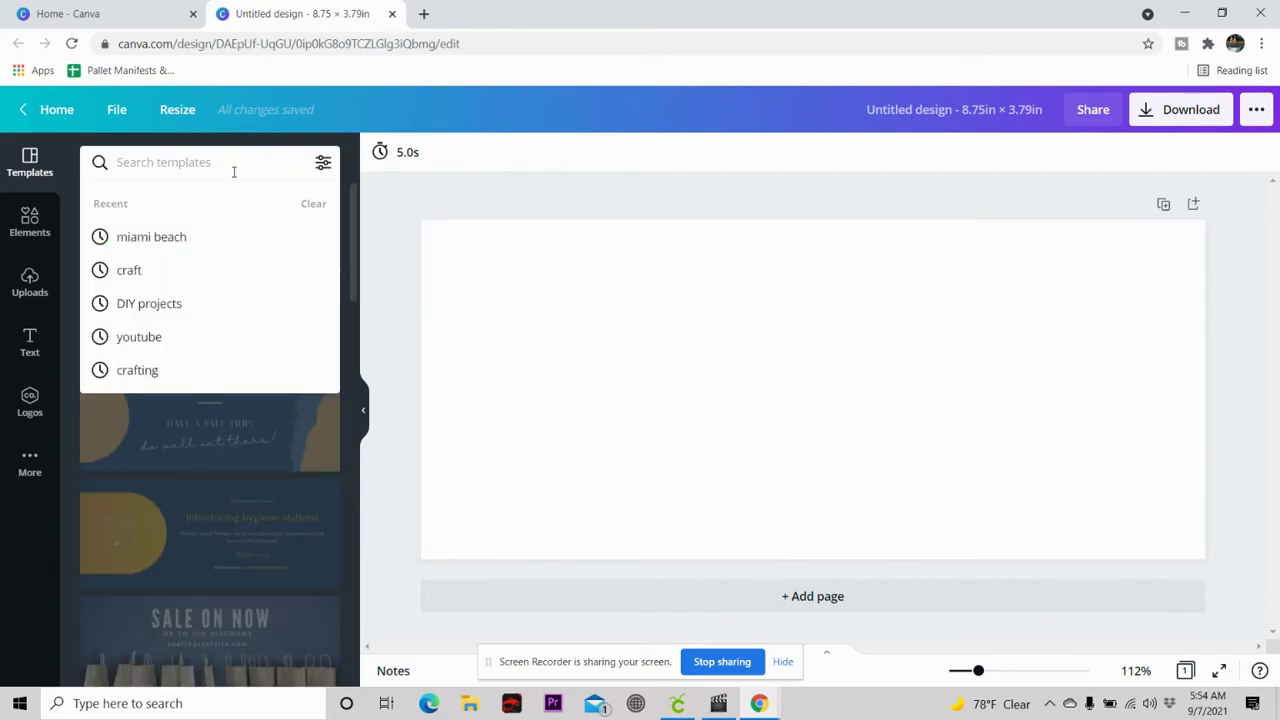
type("mami")
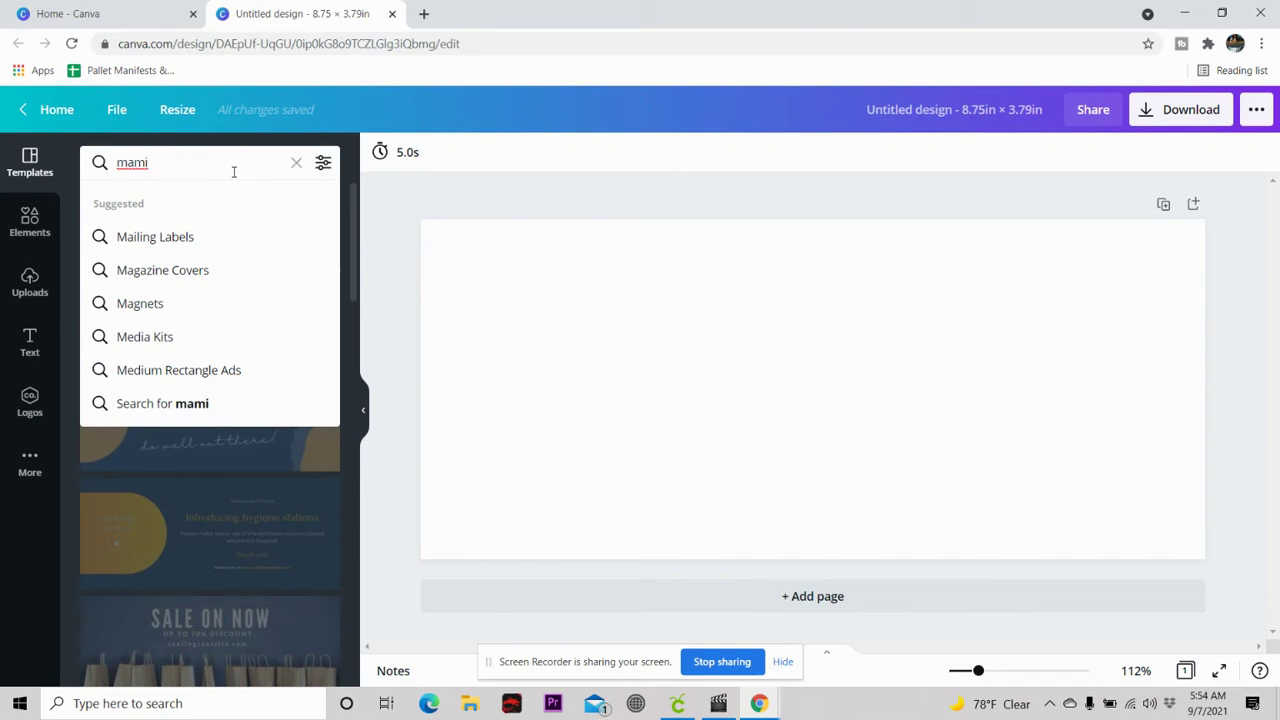
key("BackSpace")
key("BackSpace")
key("BackSpace")
key("BackSpace")
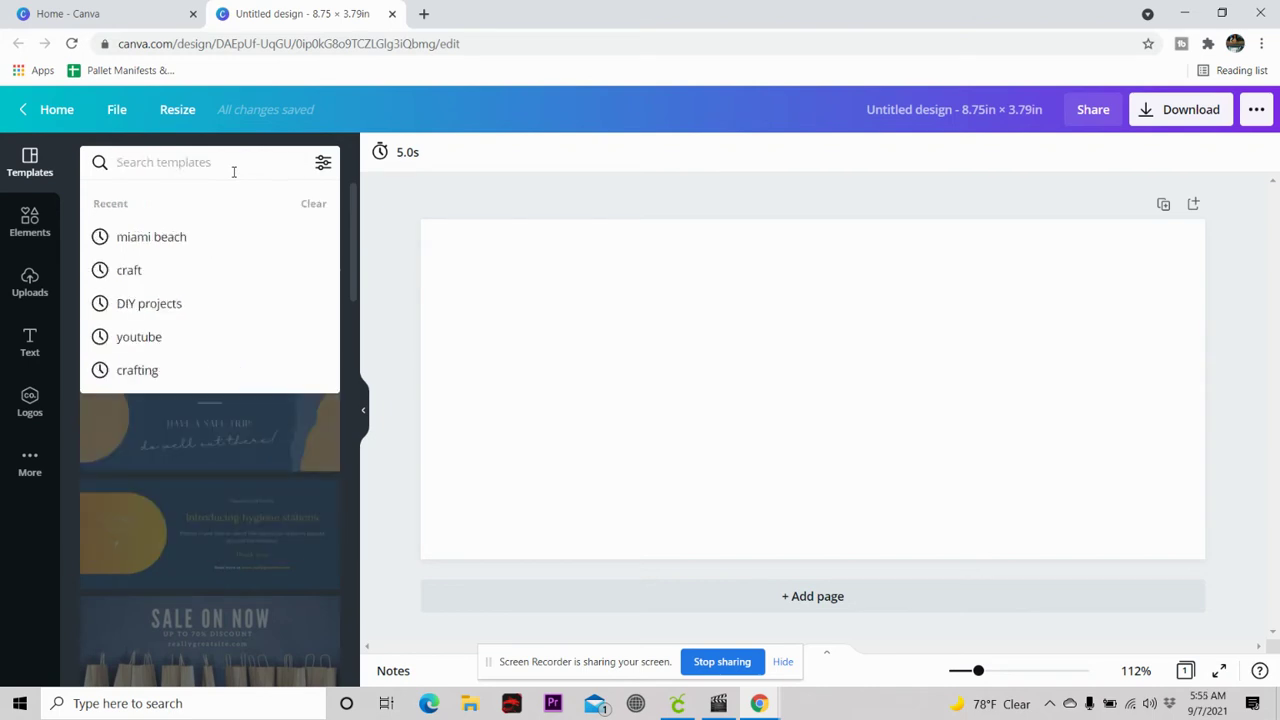
Search the elements library for "maiami" and browse the results for a wide city photo.
left_click(29, 224)
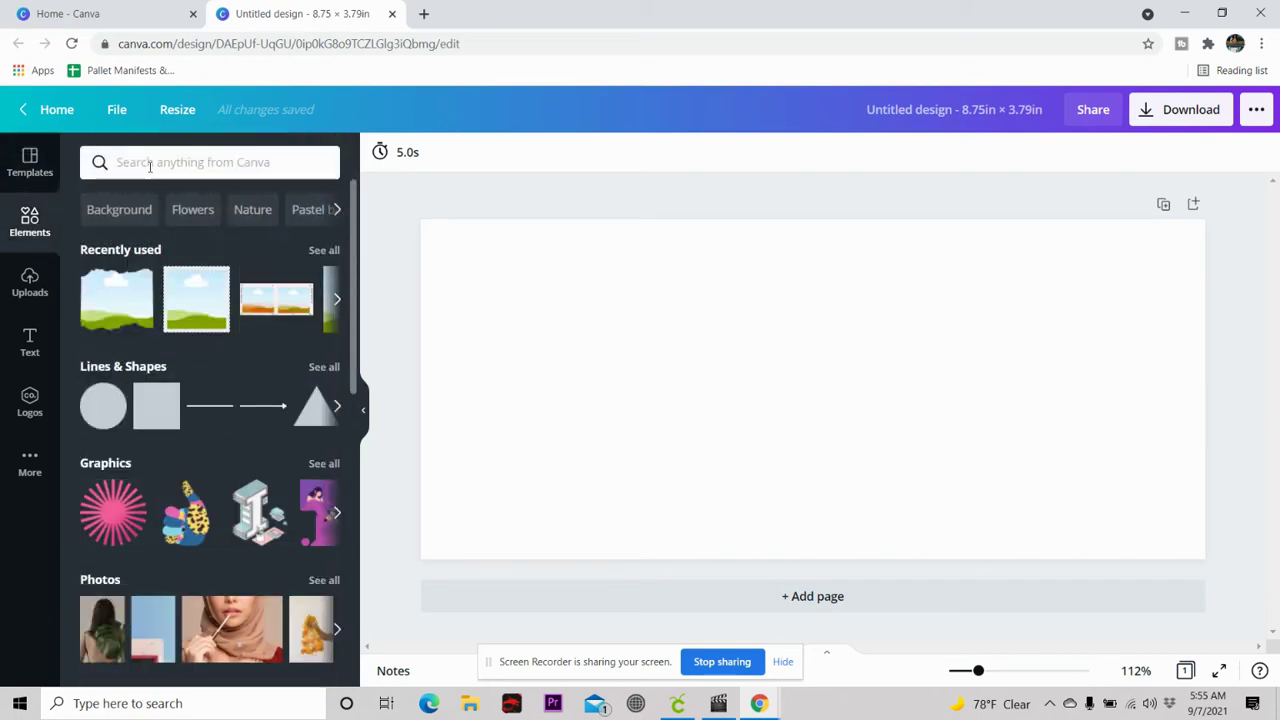
left_click(140, 164)
type("mam")
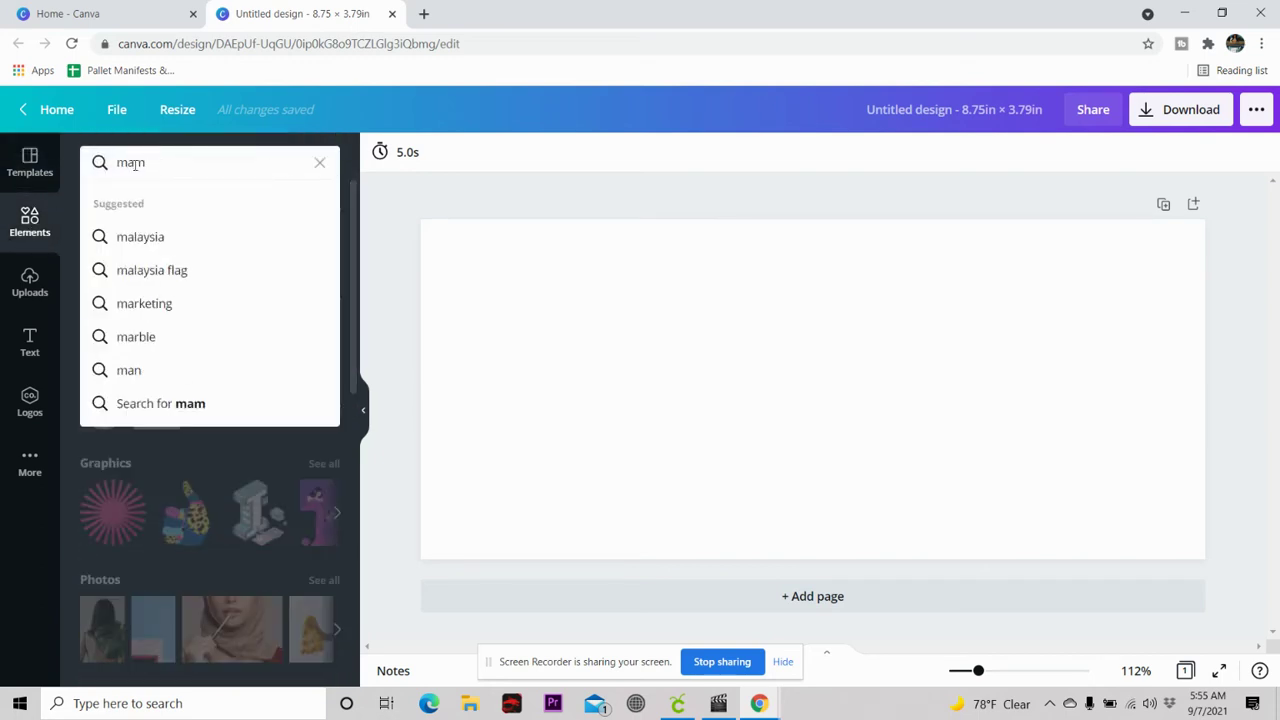
key("BackSpace")
type("iami")
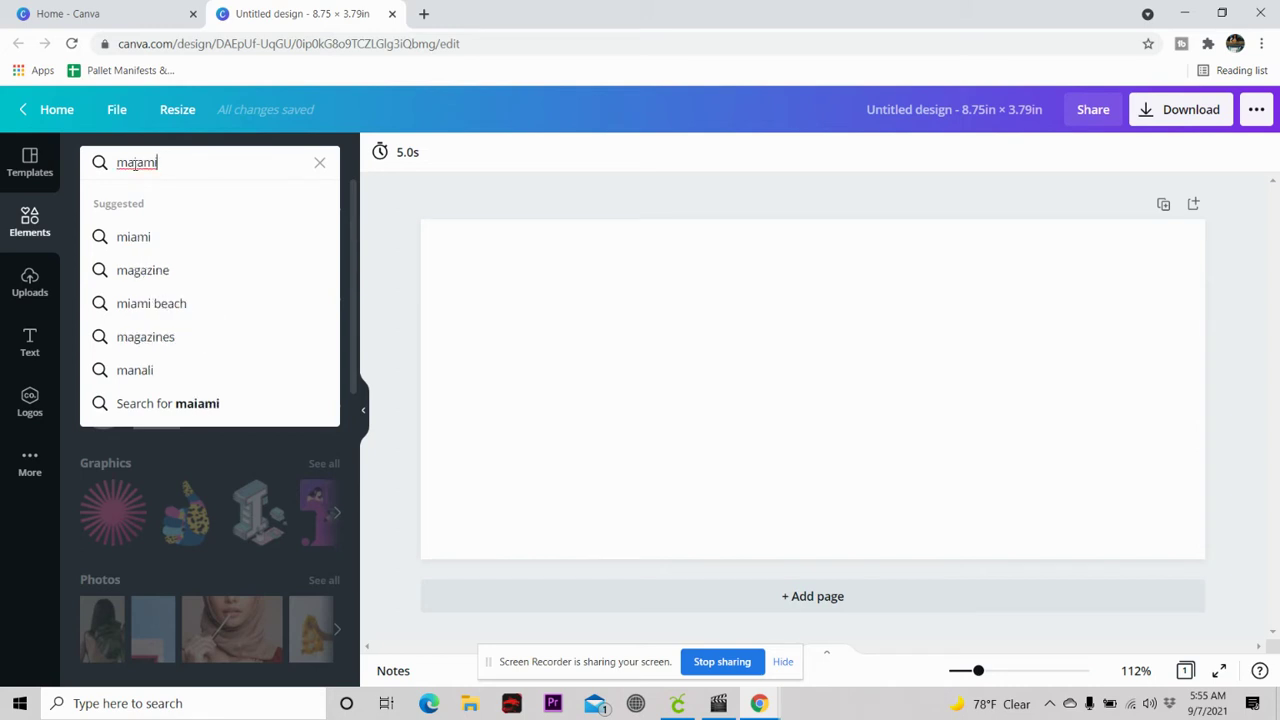
key("Return")
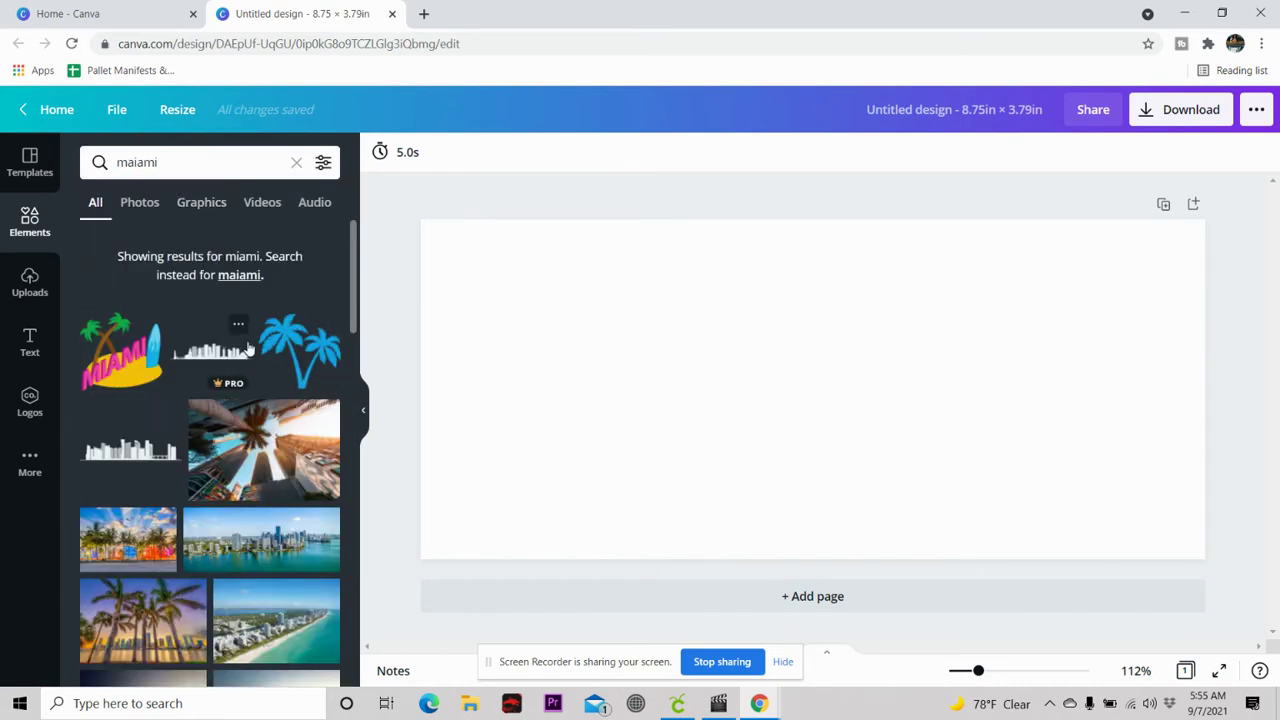
scroll(258, 352, "down", 3)
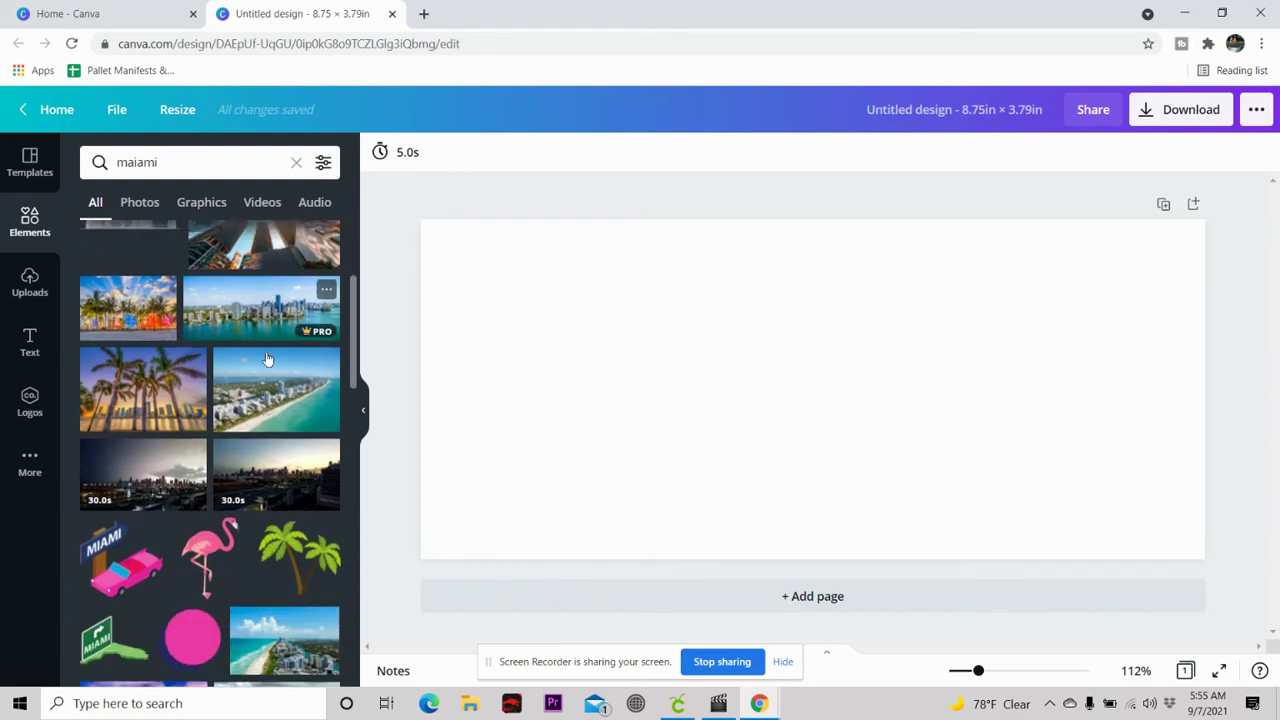
scroll(268, 358, "down", 3)
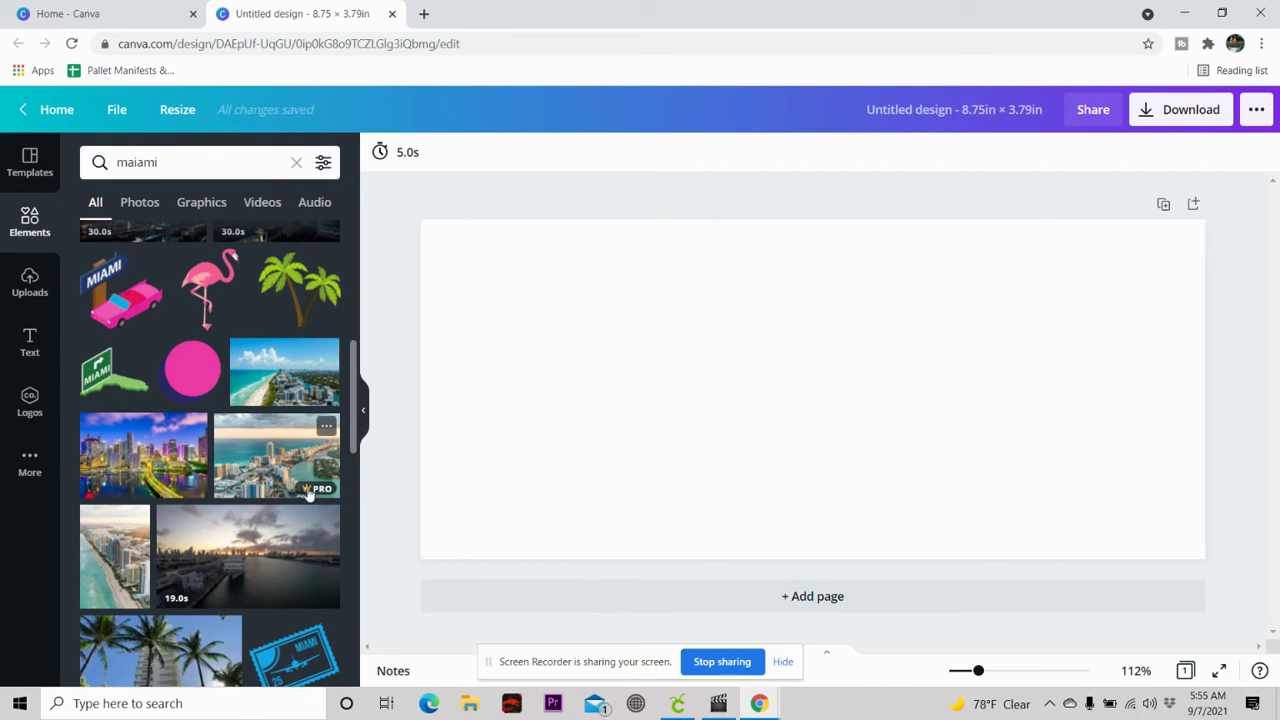
left_click(258, 458)
right_click(693, 418)
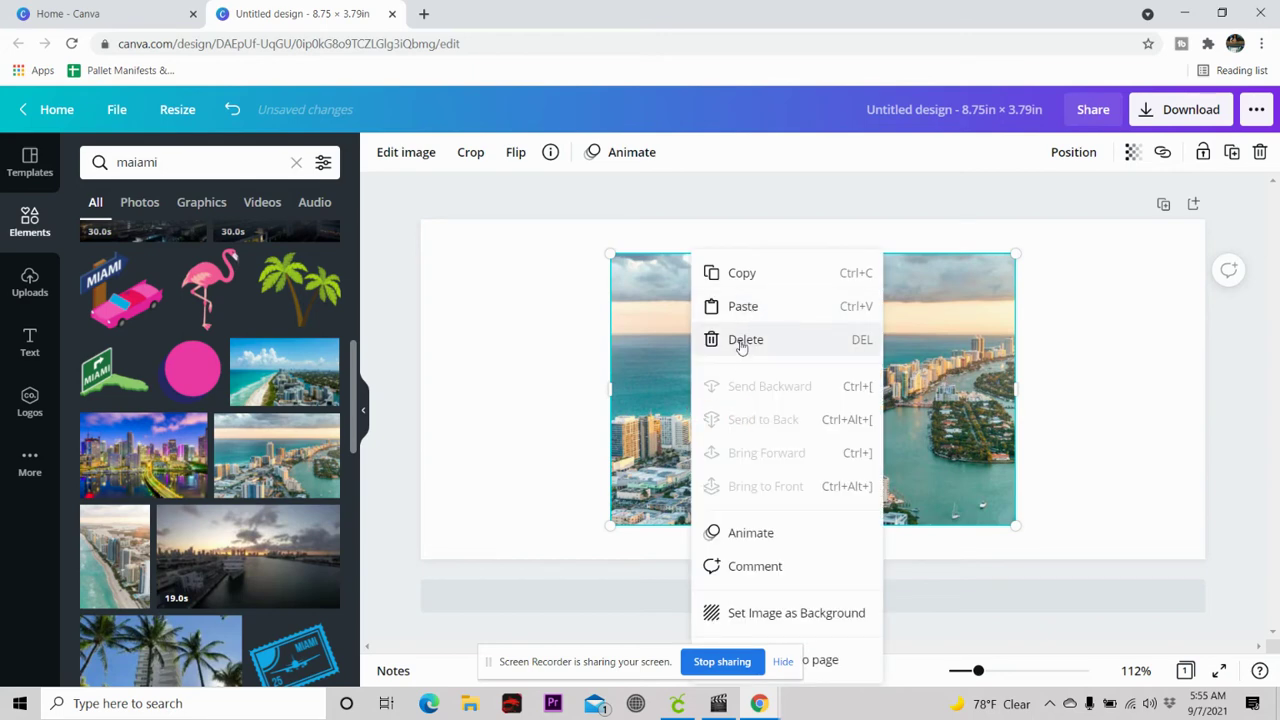
left_click(743, 339)
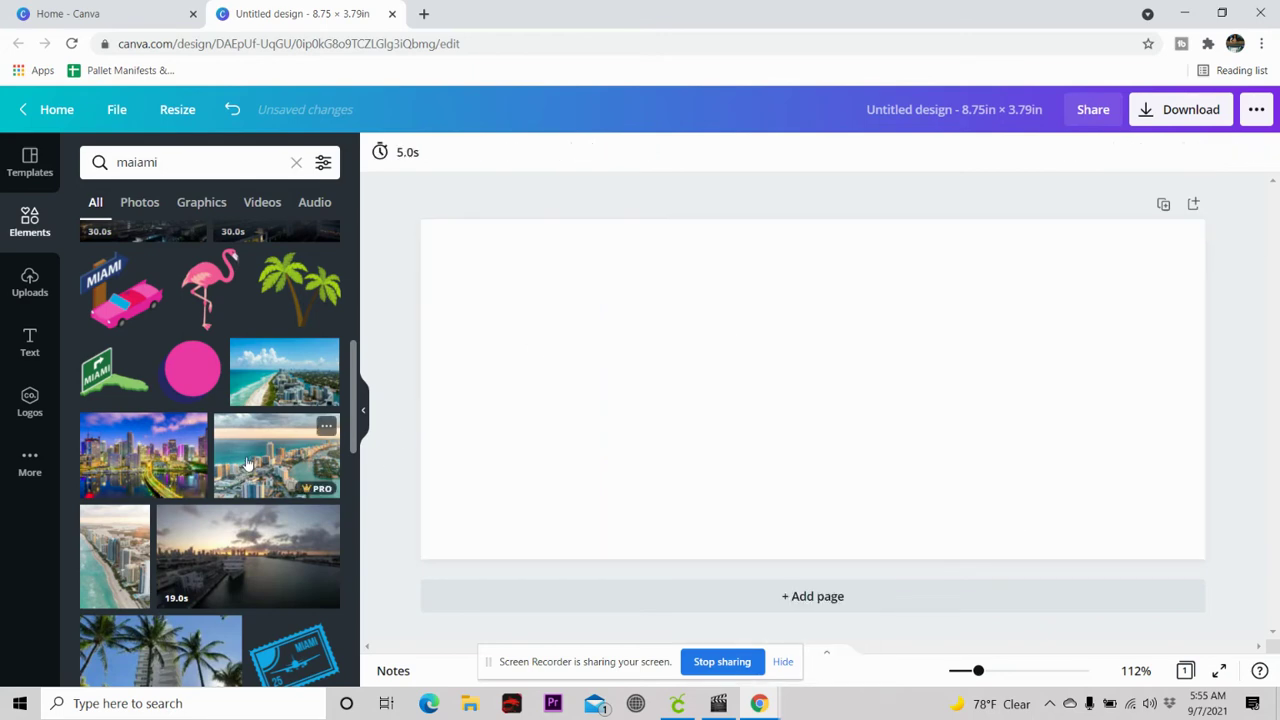
Fill the whole page with the aerial sunset photo of the Miami coastline and high-rises as the background.
left_click_drag(246, 458, 421, 370)
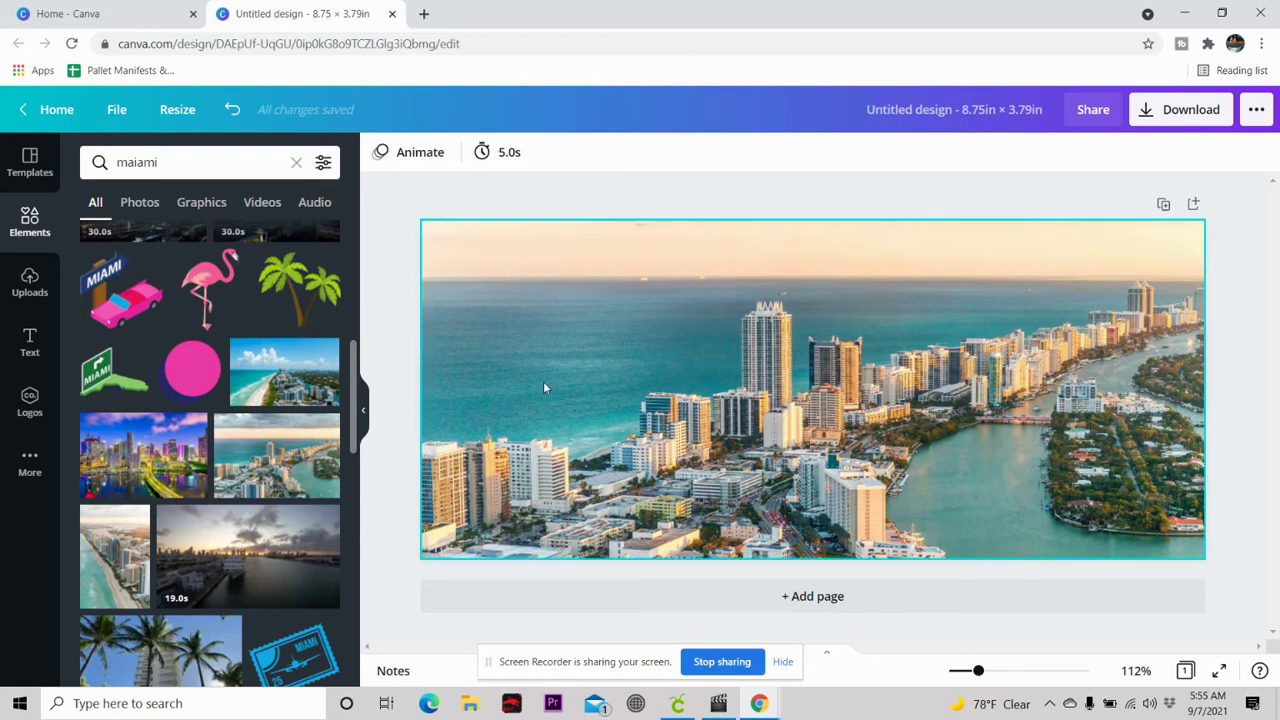
left_click(29, 282)
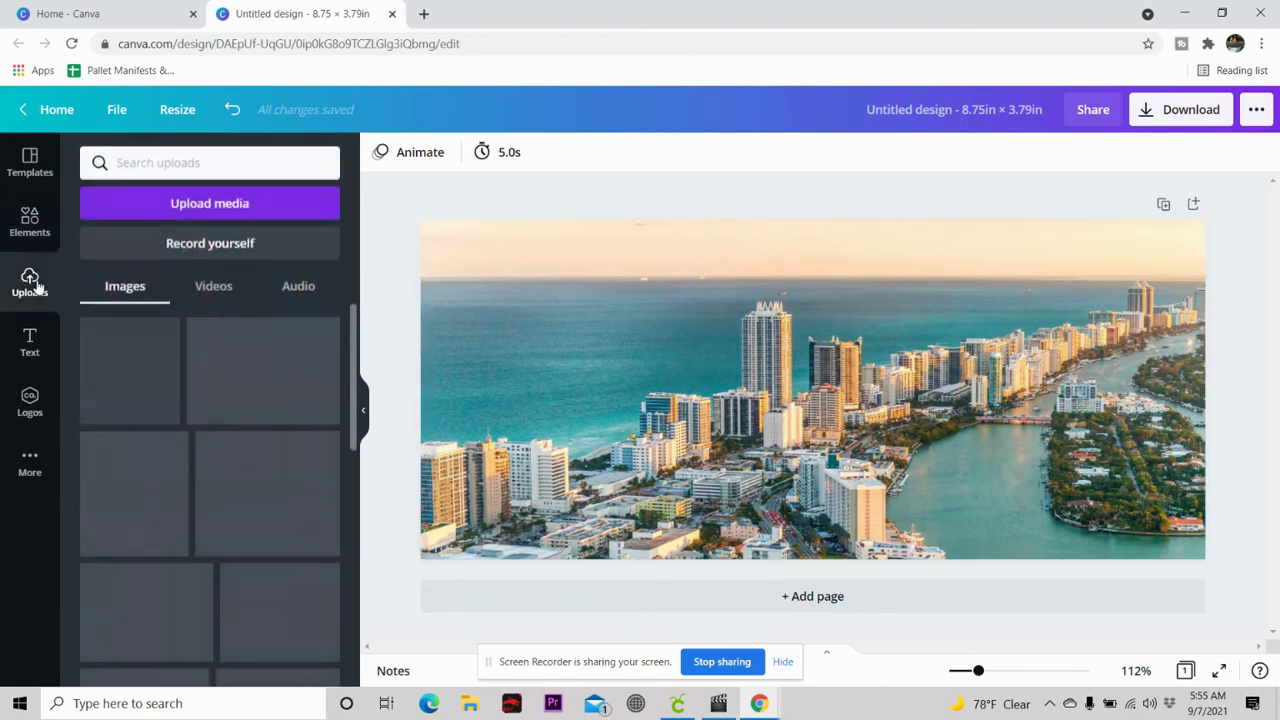
scroll(180, 365, "down", 3)
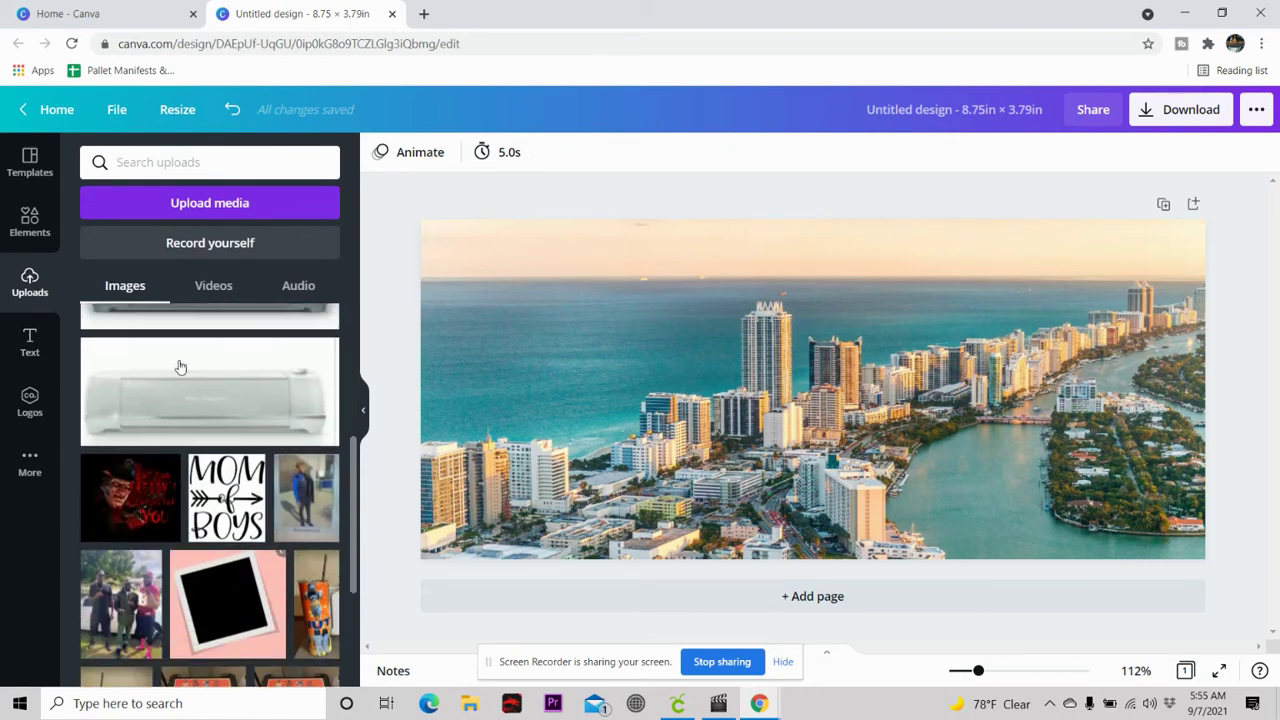
scroll(180, 367, "down", 1)
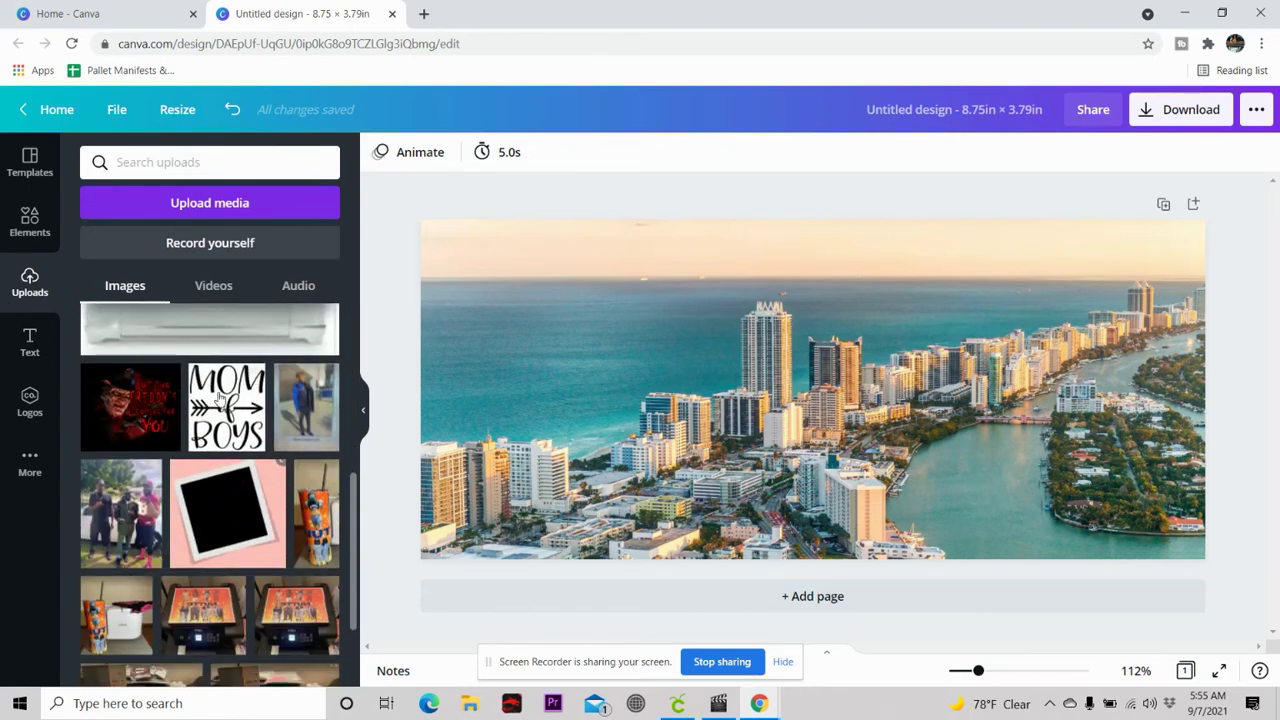
left_click(28, 222)
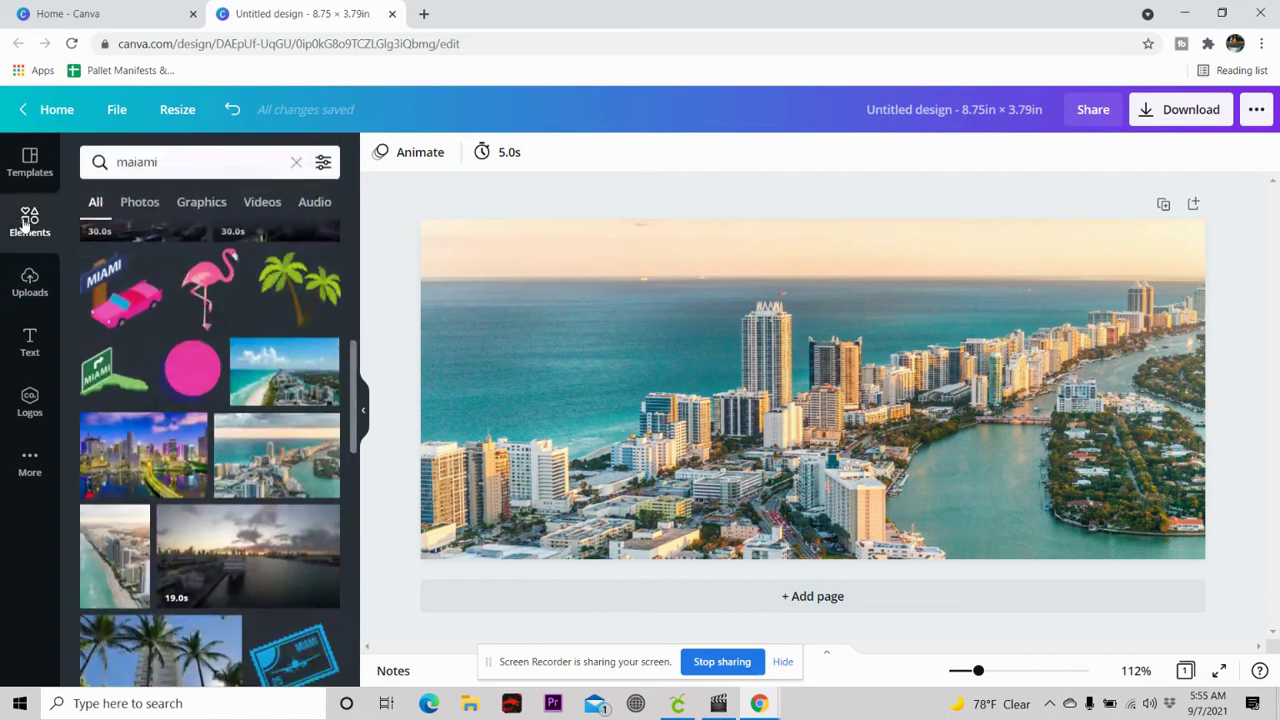
Clear the element search and place the recently used portrait frame with a thin border over the sea on the page's left side.
left_click(298, 163)
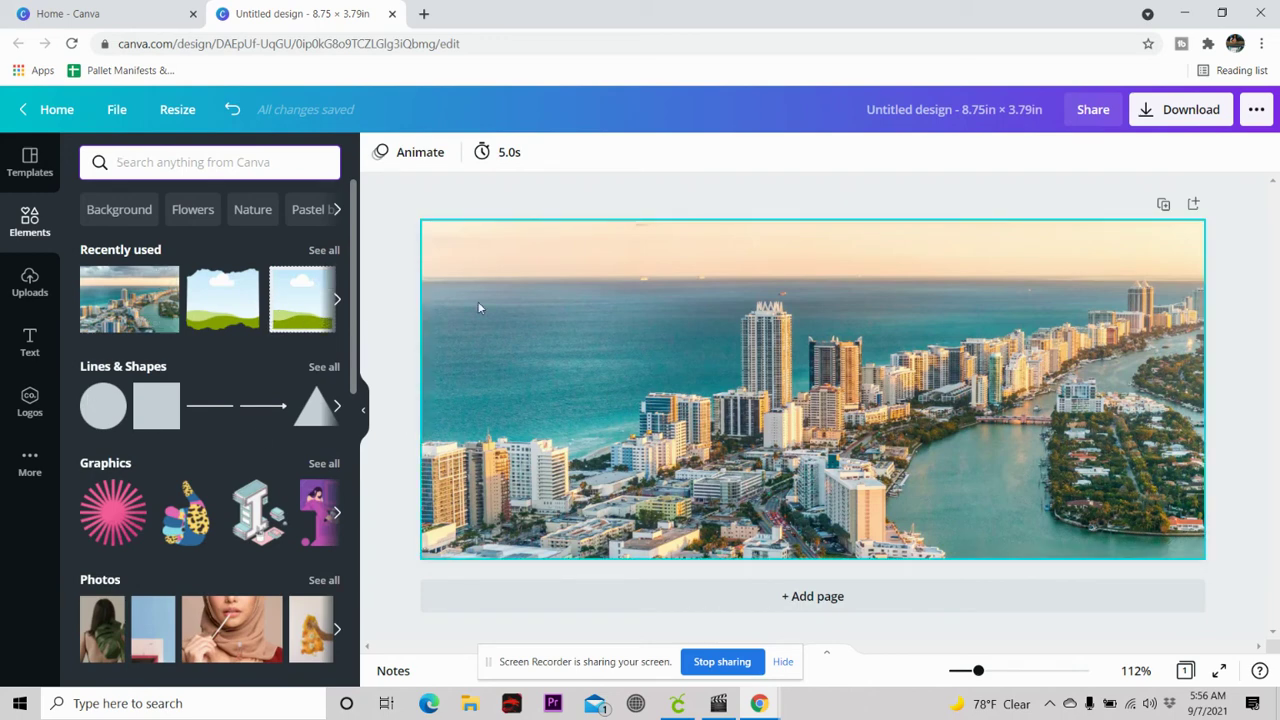
left_click(342, 309)
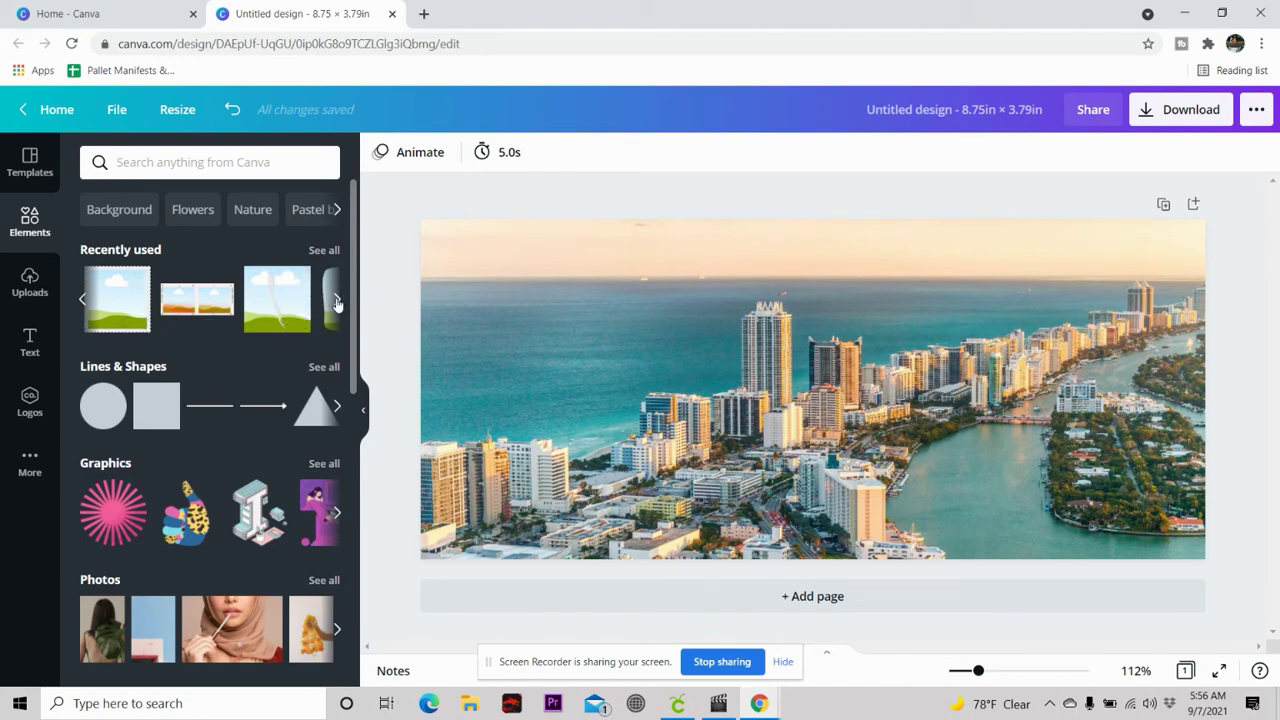
left_click(337, 305)
left_click_drag(190, 300, 474, 291)
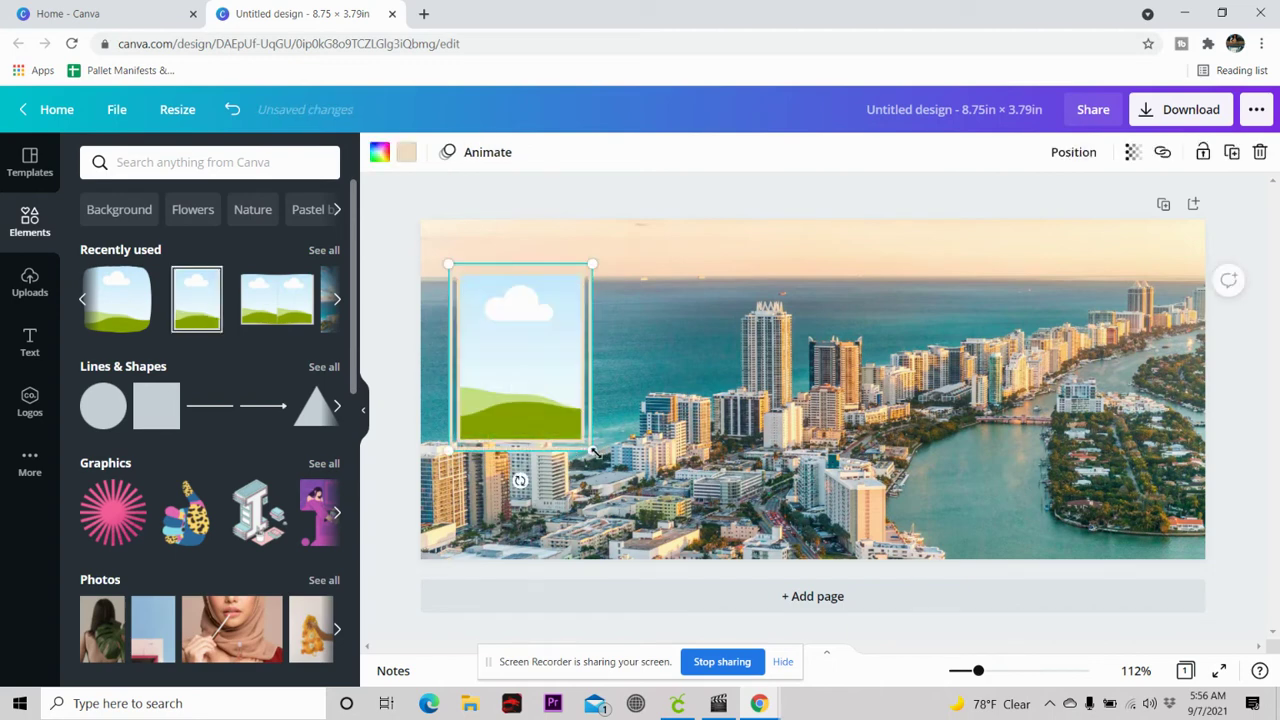
Enlarge the portrait frame slightly and tilt it counterclockwise.
left_click_drag(593, 452, 611, 474)
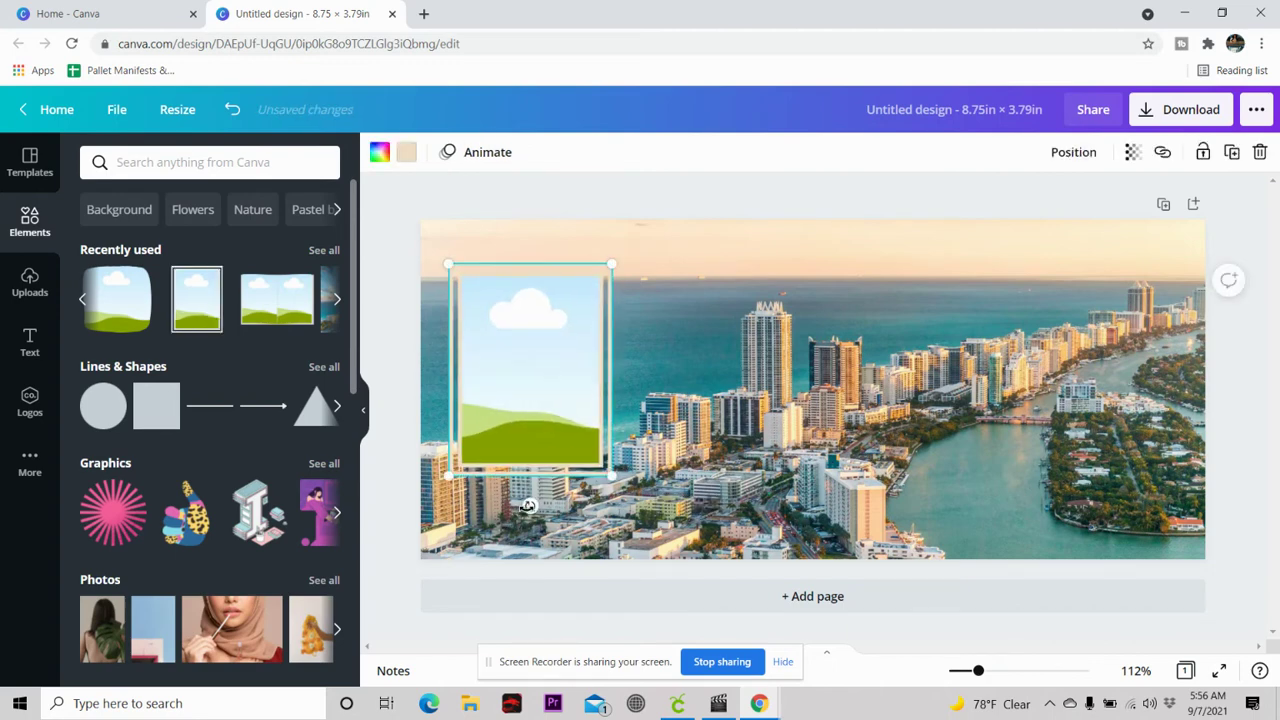
left_click_drag(527, 506, 606, 551)
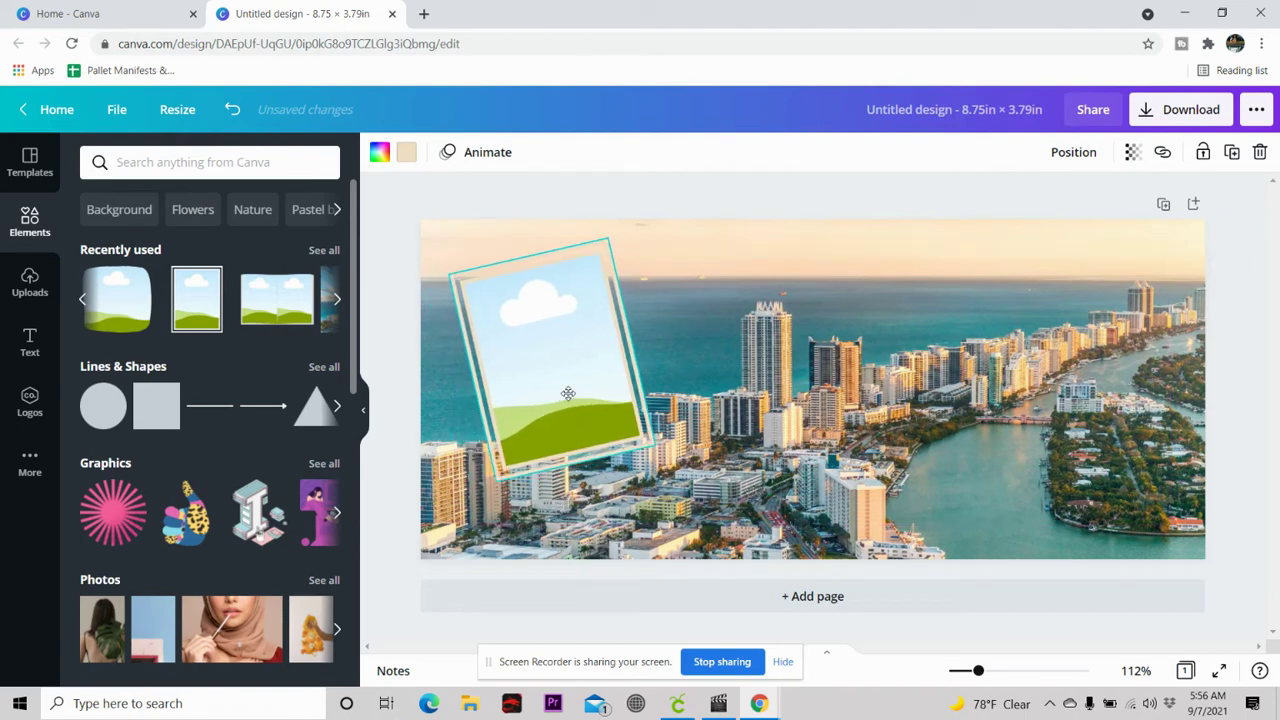
right_click(570, 376)
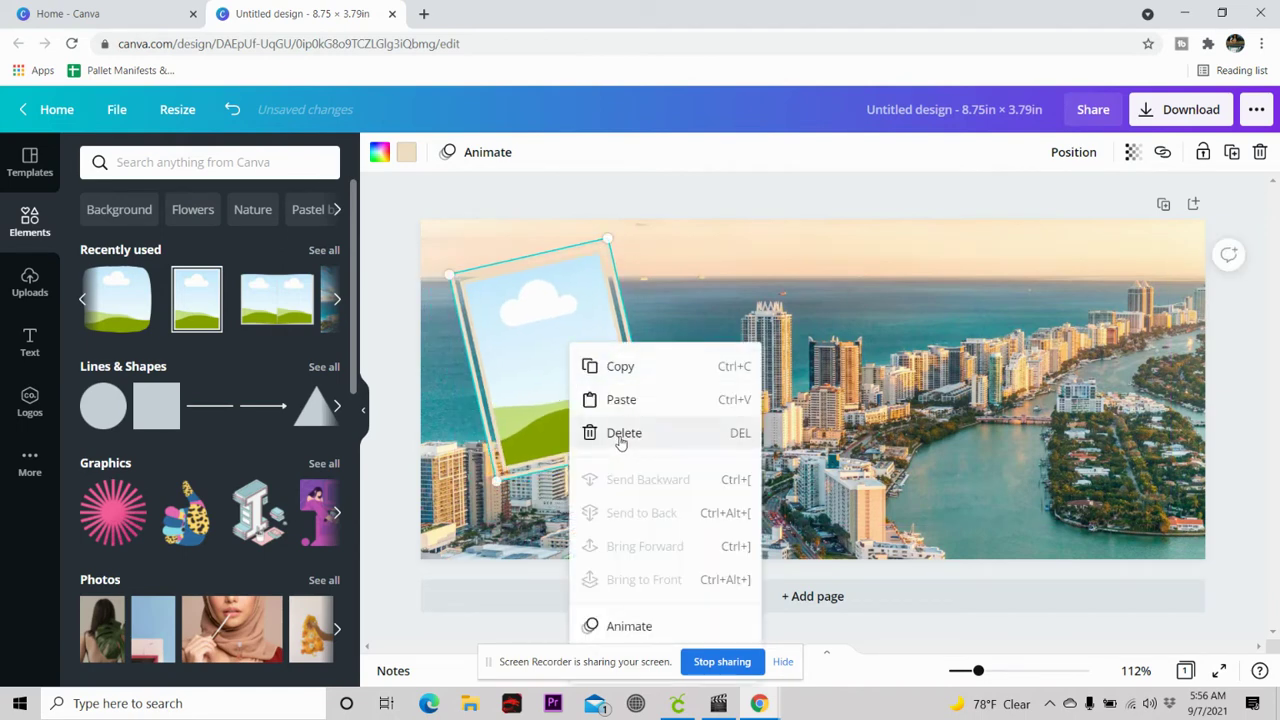
right_click(548, 308)
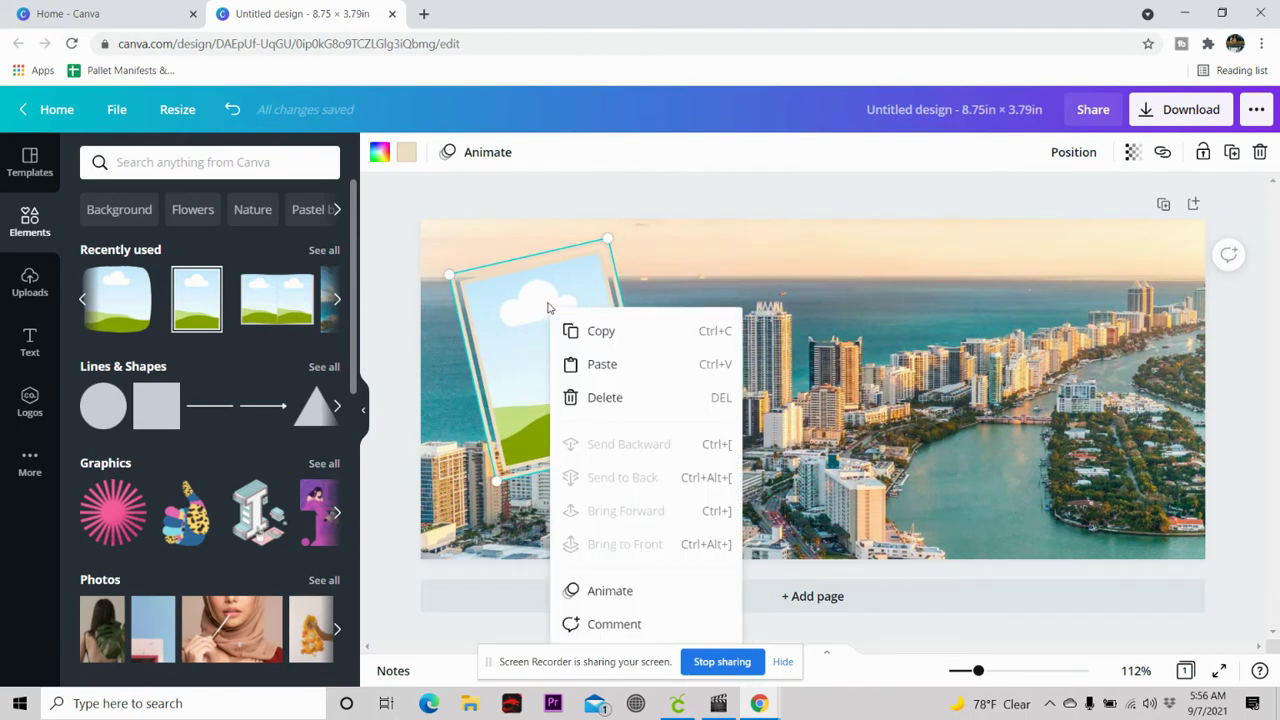
left_click(601, 336)
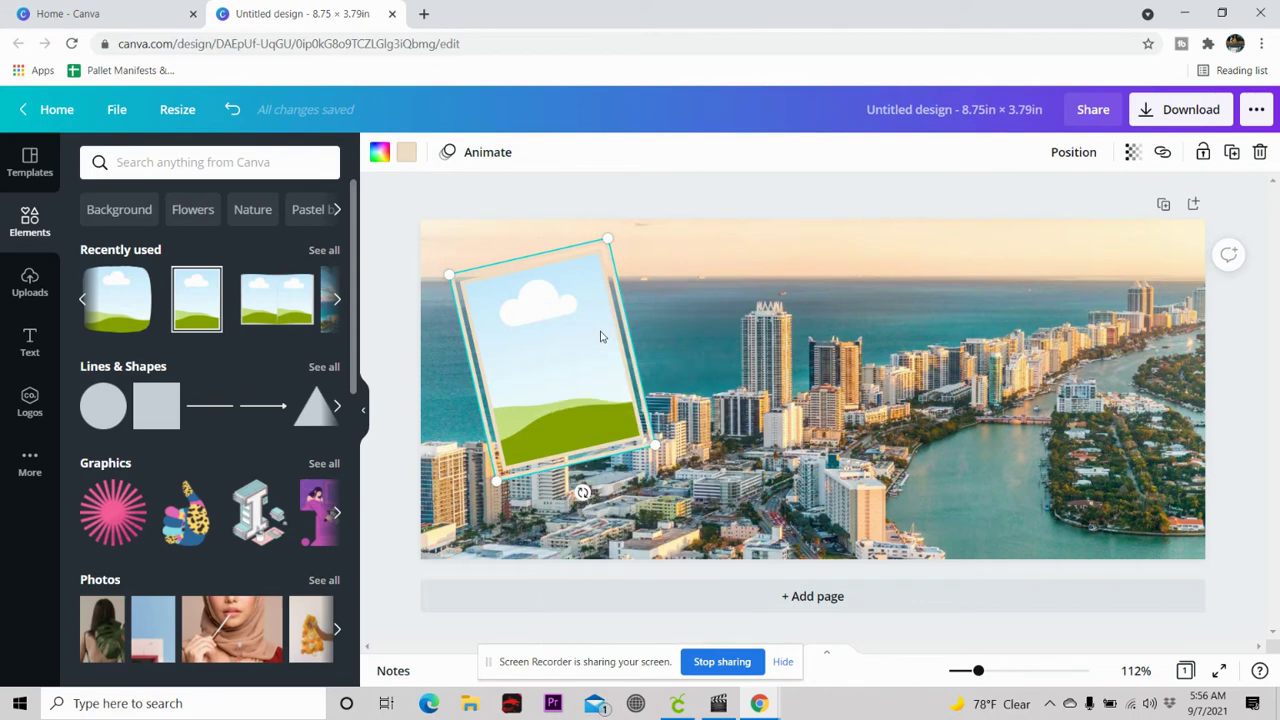
right_click(519, 346)
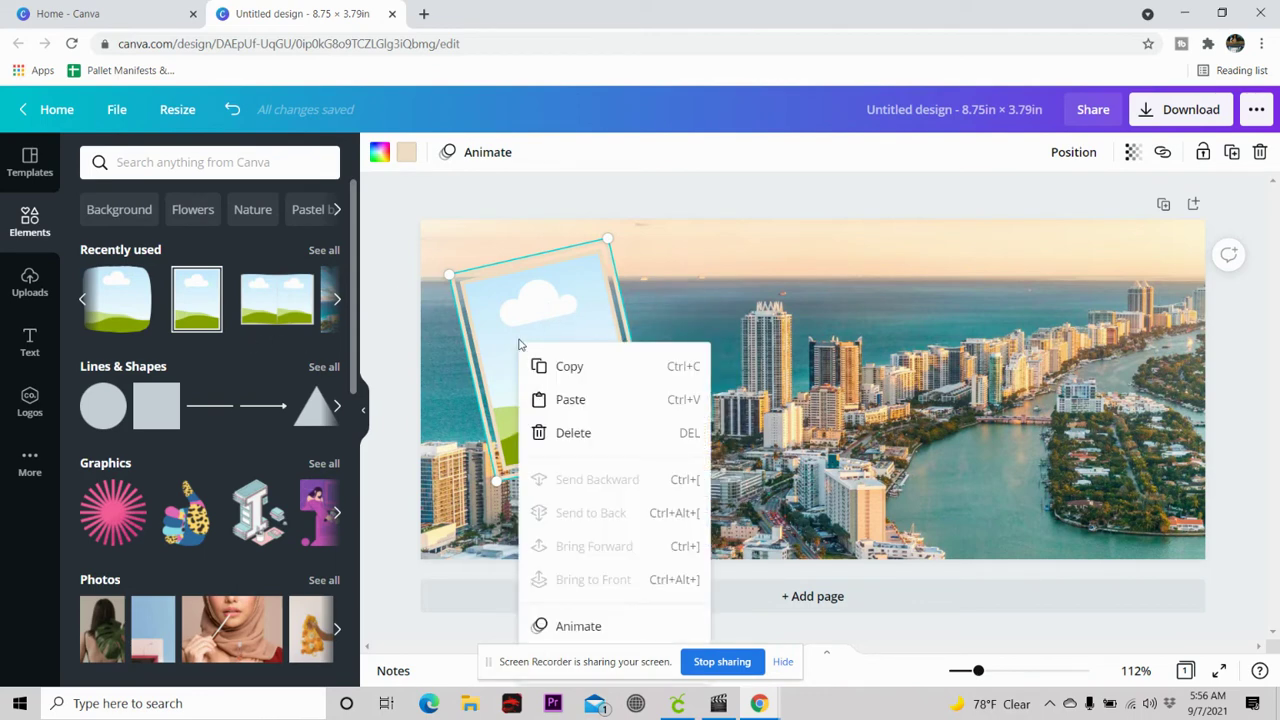
left_click(215, 272)
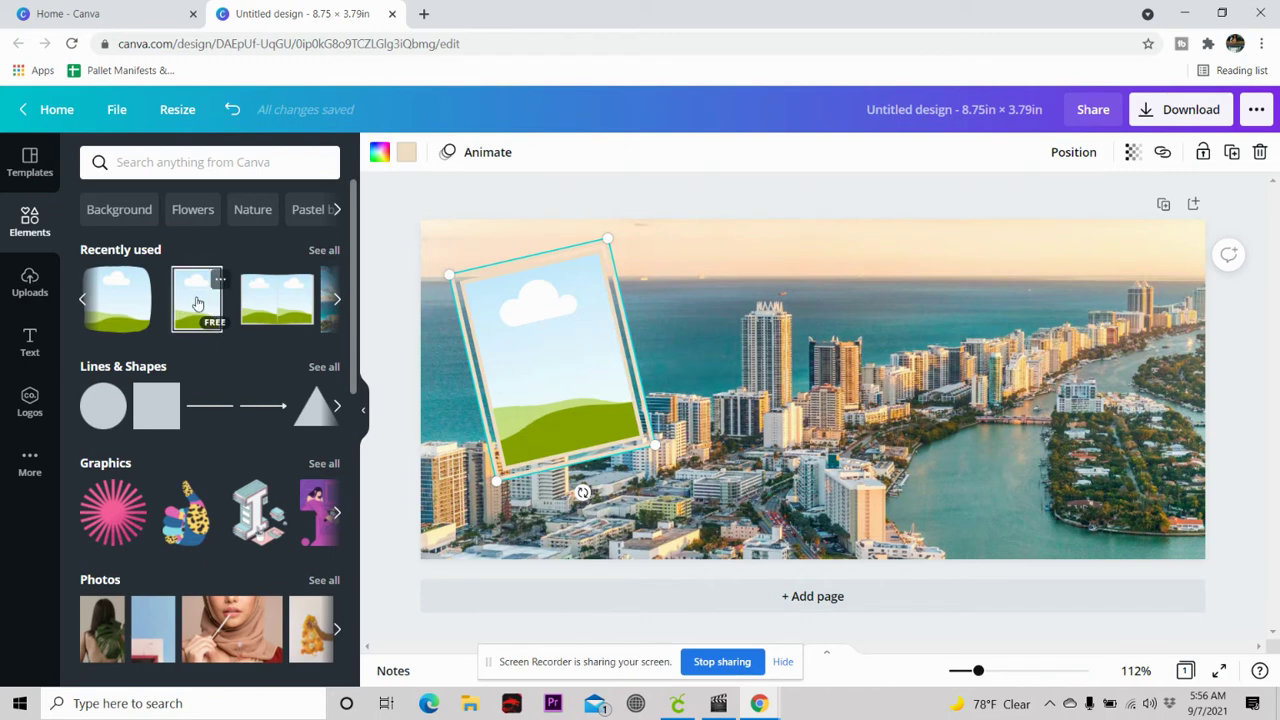
Add a second thin-bordered portrait frame on the page's right side, tilt it clockwise and enlarge it.
left_click(197, 304)
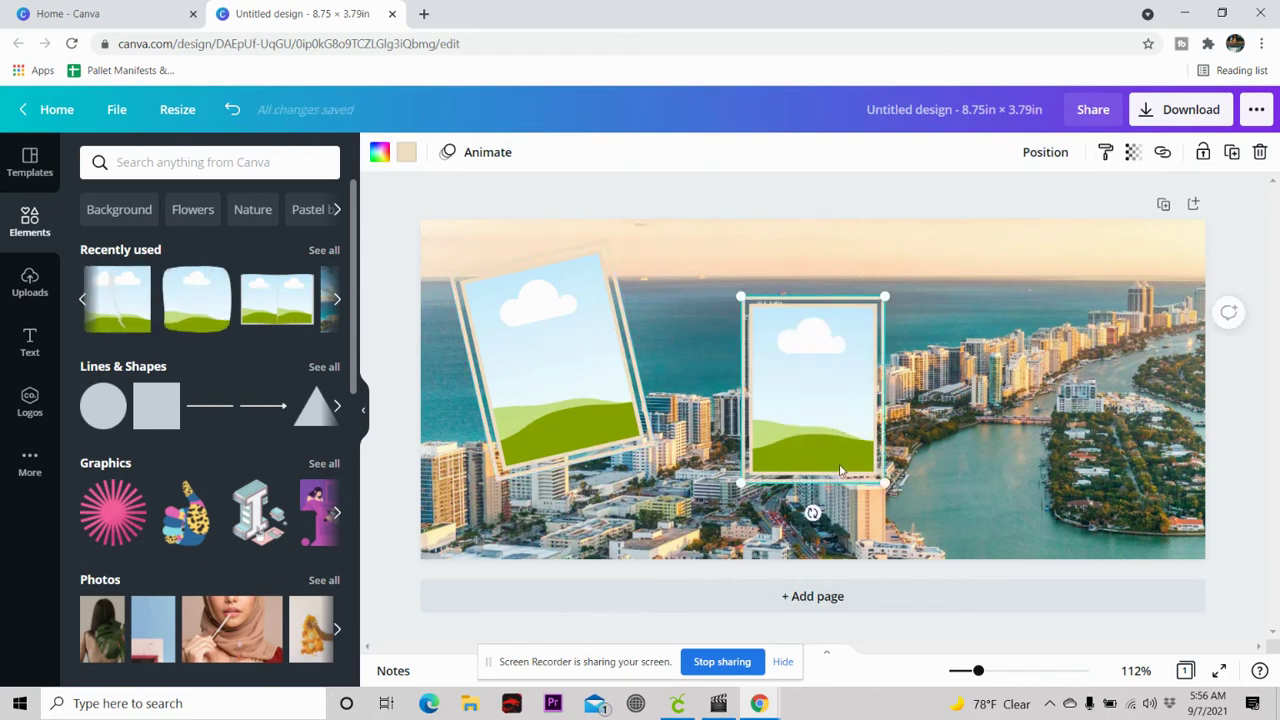
left_click_drag(885, 484, 908, 508)
left_click_drag(832, 374, 955, 327)
left_click_drag(962, 480, 930, 492)
left_click_drag(1000, 349, 1066, 371)
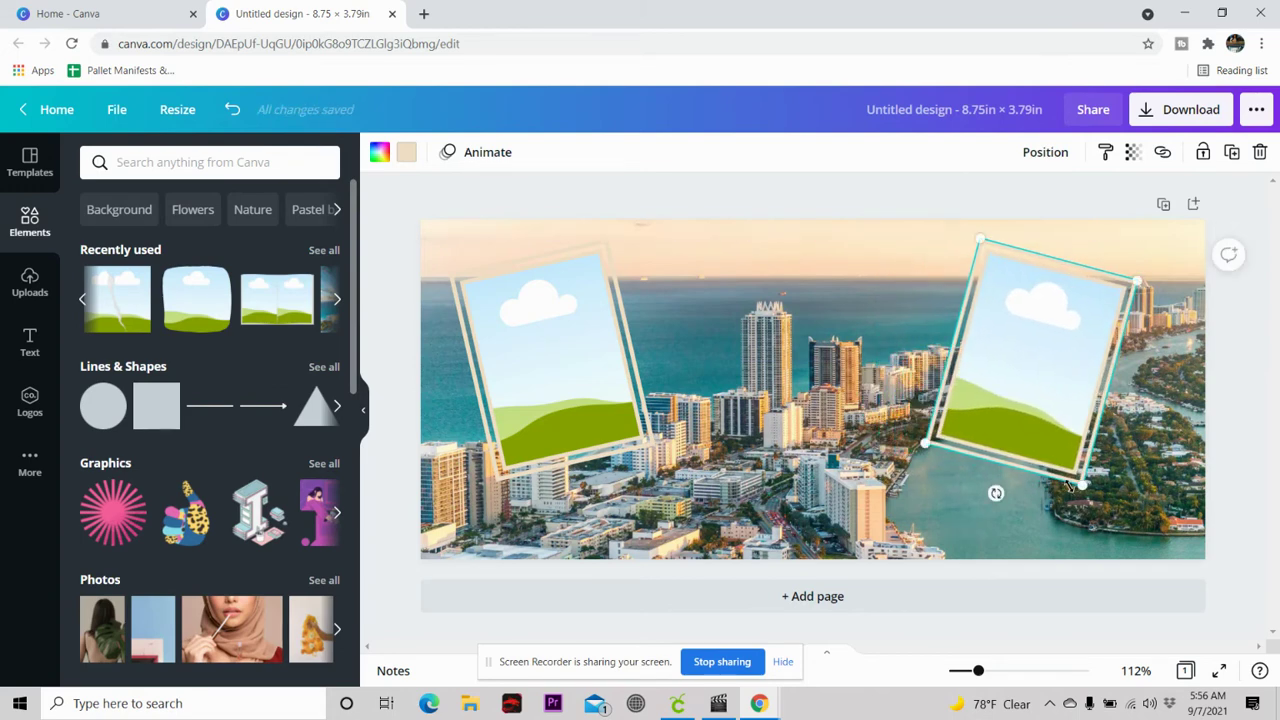
mouse_move(1084, 485)
left_mouse_down()
mouse_move(1123, 534)
mouse_move(1078, 471)
left_mouse_up()
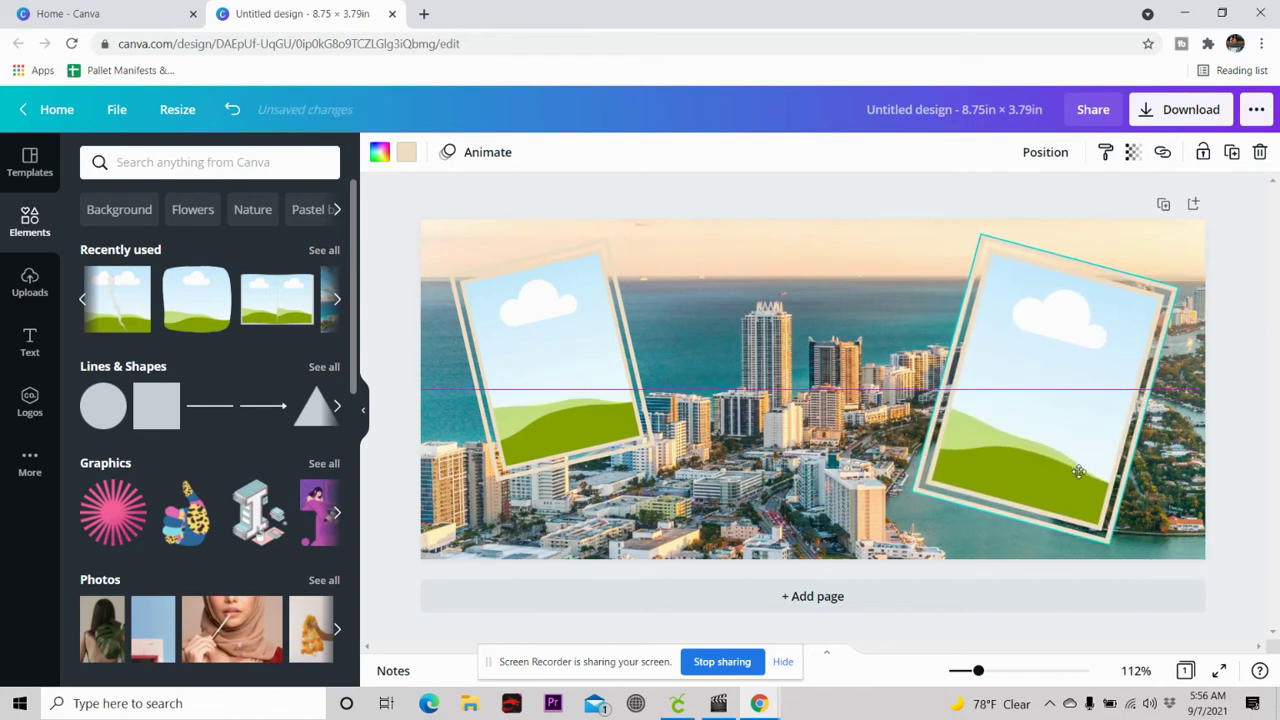
Enlarge the left portrait frame to roughly match the right one and shift it slightly toward the page's left edge.
left_click(640, 450)
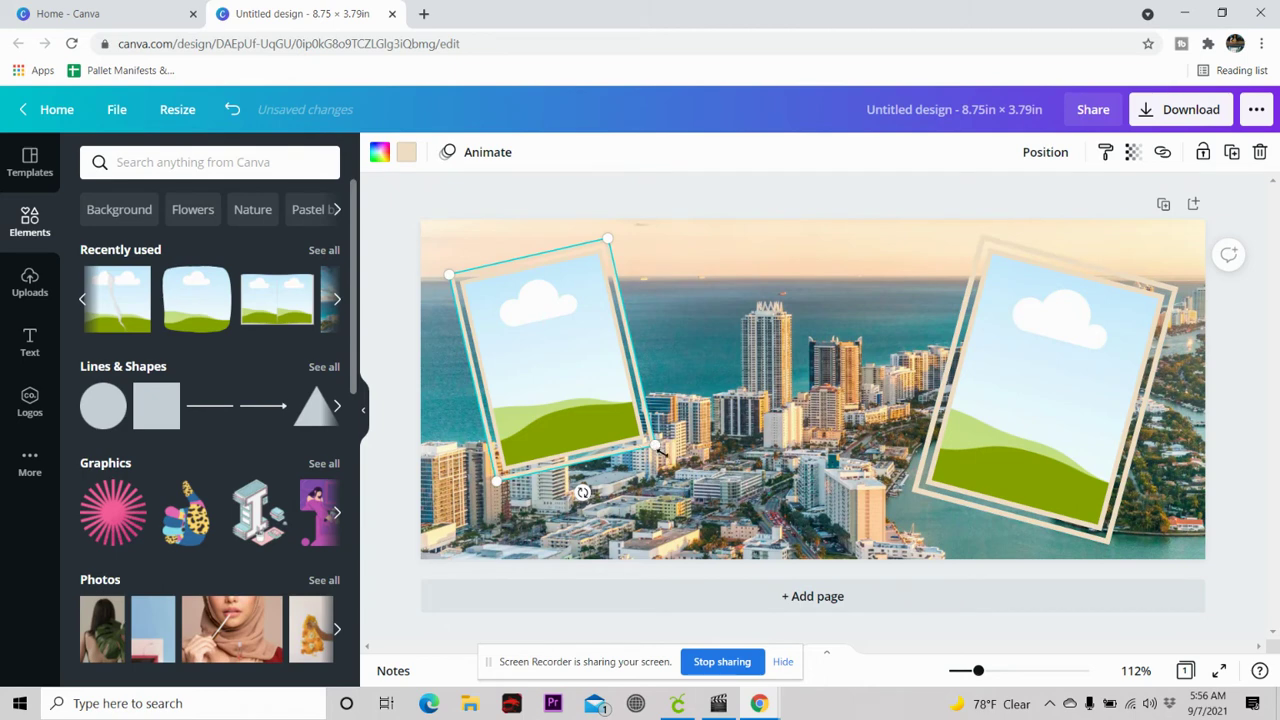
left_click_drag(656, 446, 685, 472)
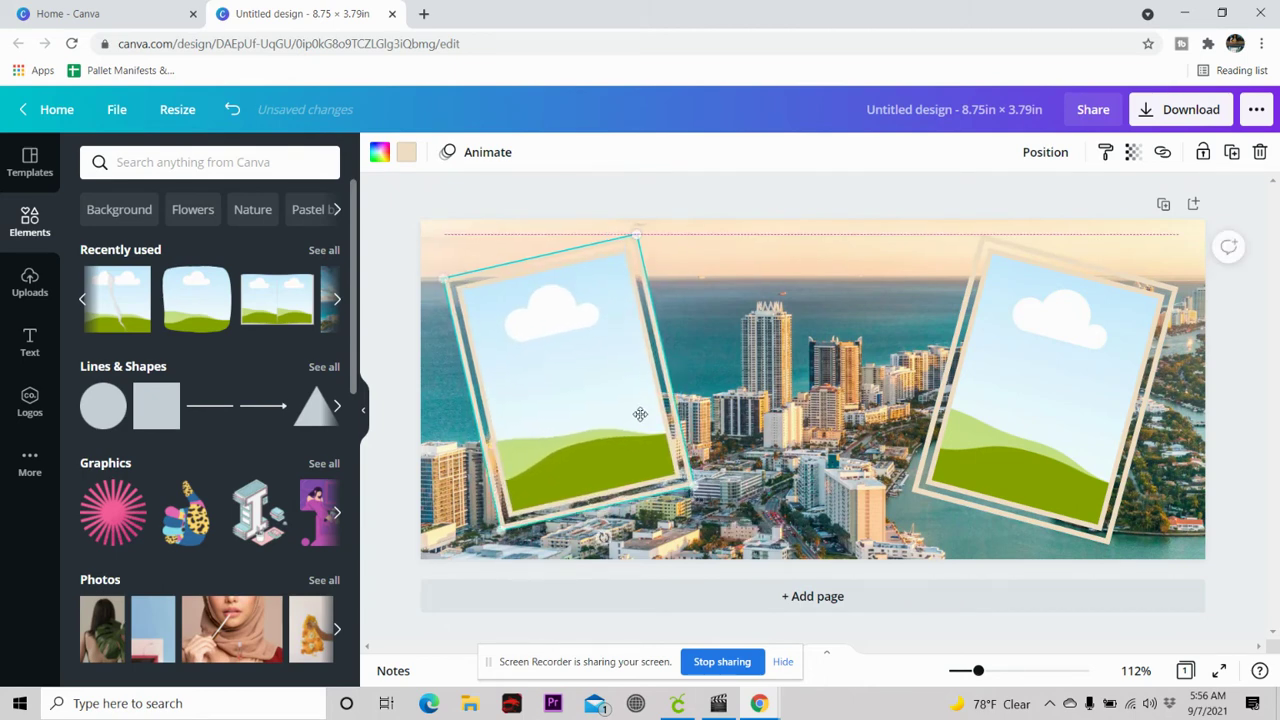
left_click_drag(640, 414, 630, 410)
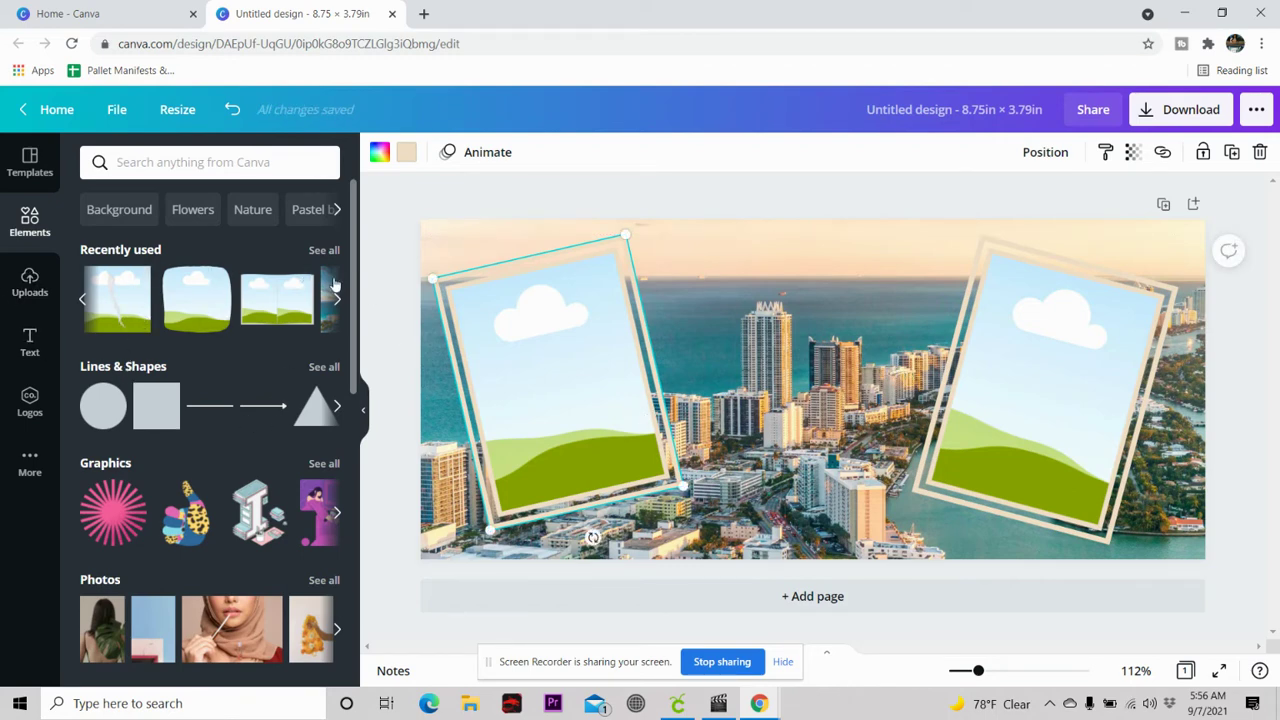
left_click_drag(683, 485, 703, 502)
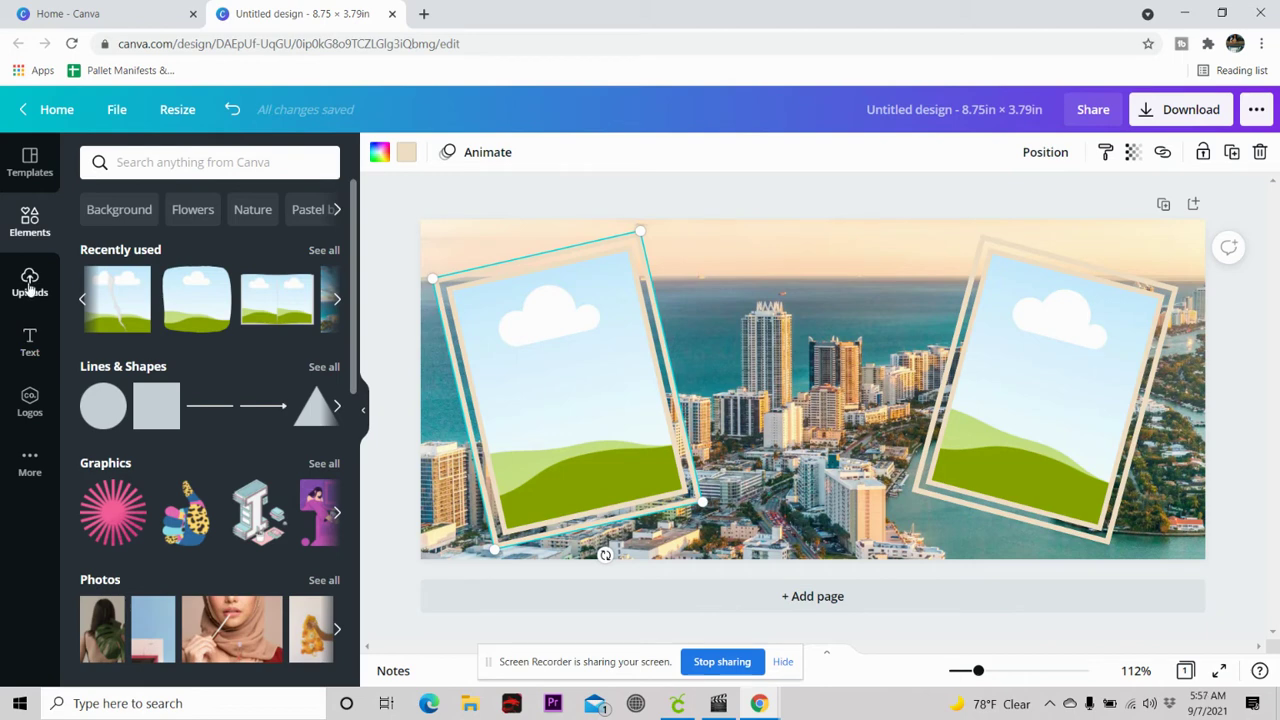
Place the uploaded "Mom of Boys" image between the two frames and enlarge it slightly to fill the gap.
left_click(29, 287)
left_click(227, 398)
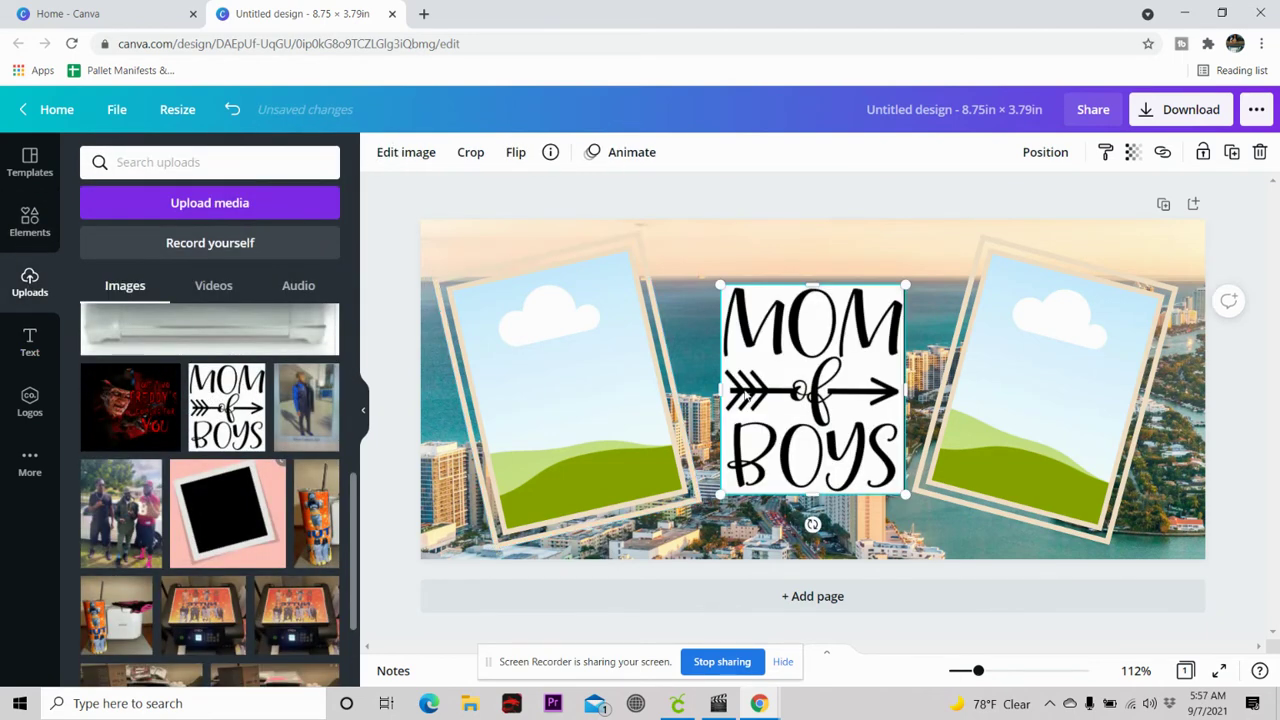
left_click_drag(760, 366, 753, 334)
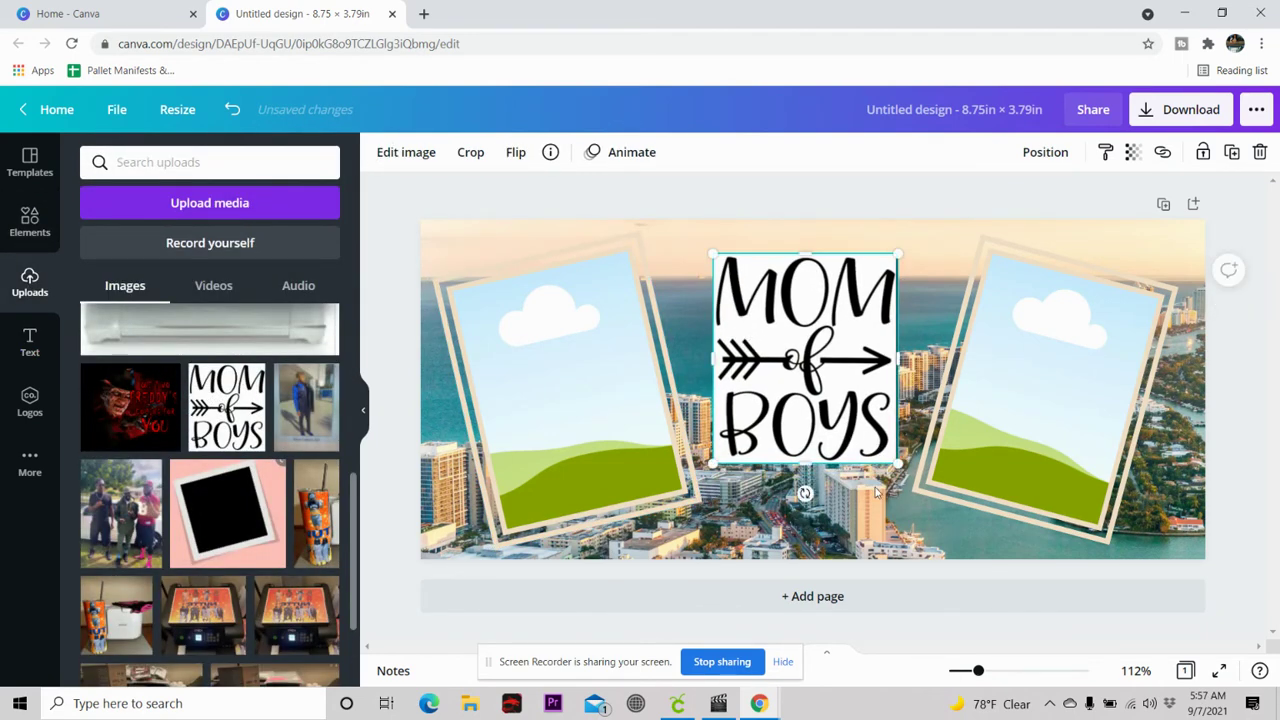
left_click_drag(897, 465, 917, 481)
mouse_move(874, 430)
left_mouse_down()
mouse_move(854, 430)
mouse_move(864, 437)
left_mouse_up()
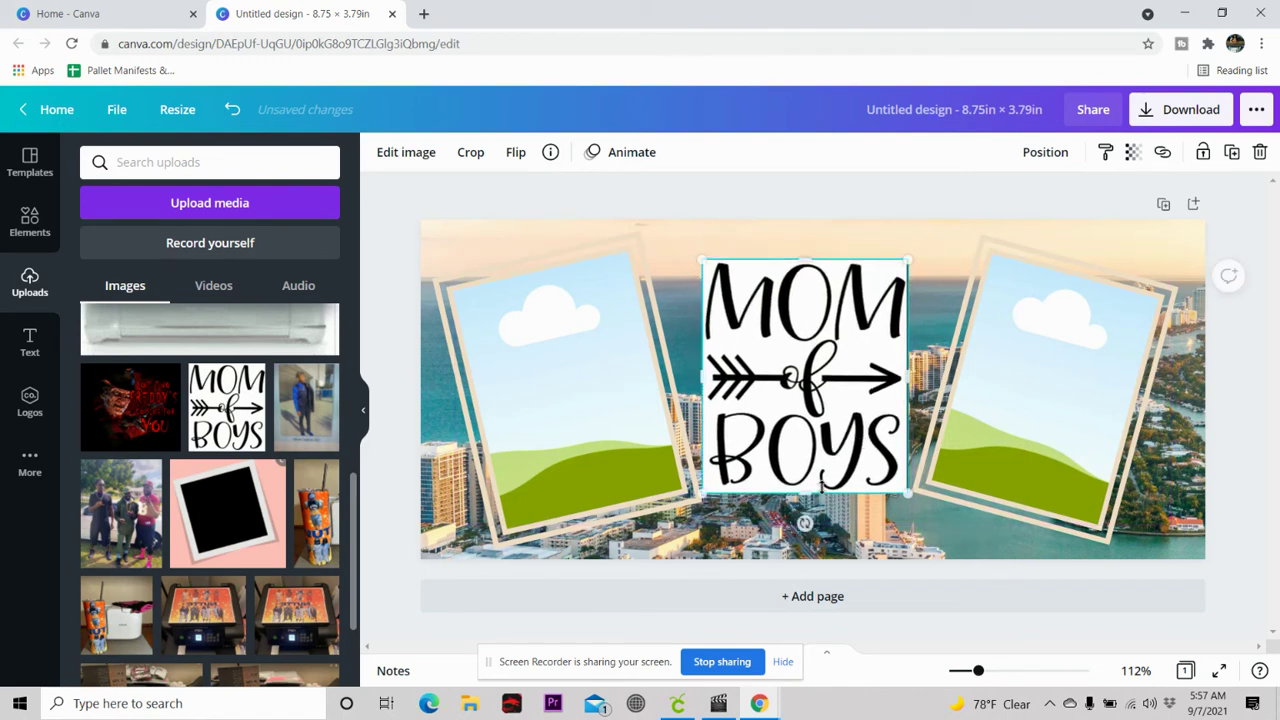
Shrink both portrait frames to clear the "Mom of Boys" image and shift the right frame slightly down.
left_click(665, 505)
left_click_drag(703, 507, 672, 495)
left_click(998, 438)
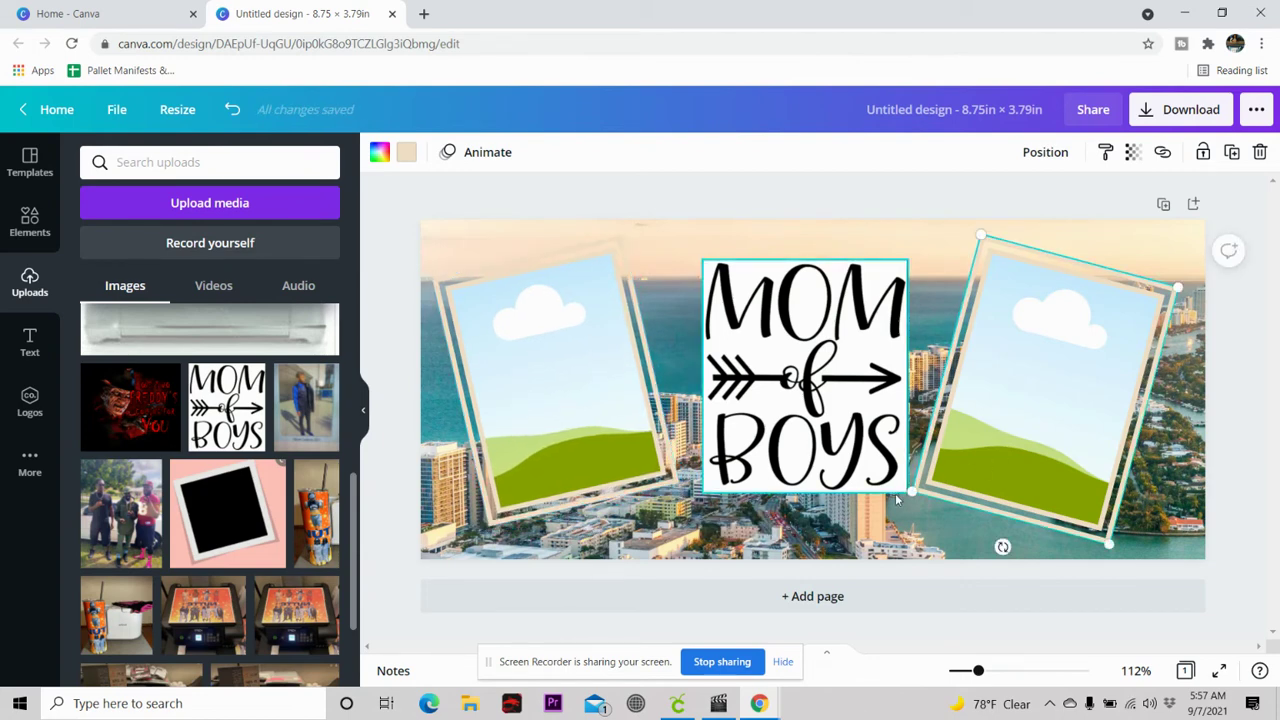
left_click_drag(911, 492, 945, 482)
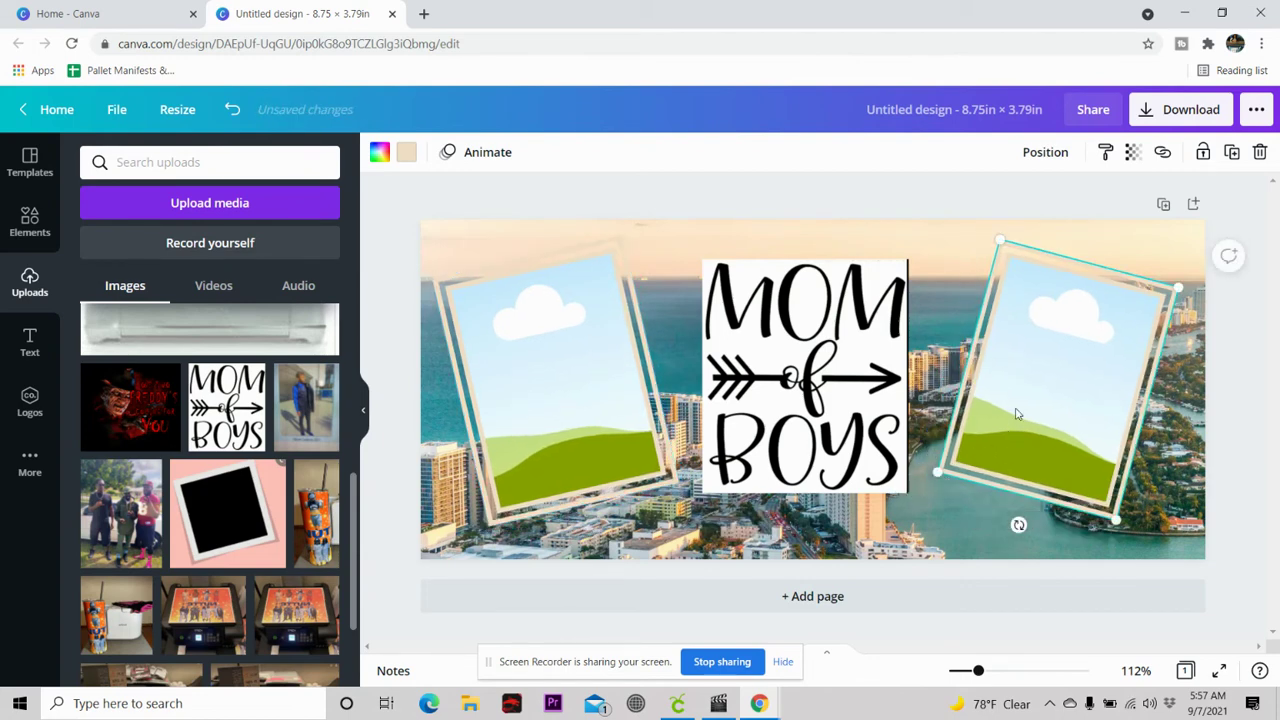
left_click_drag(1014, 414, 1017, 415)
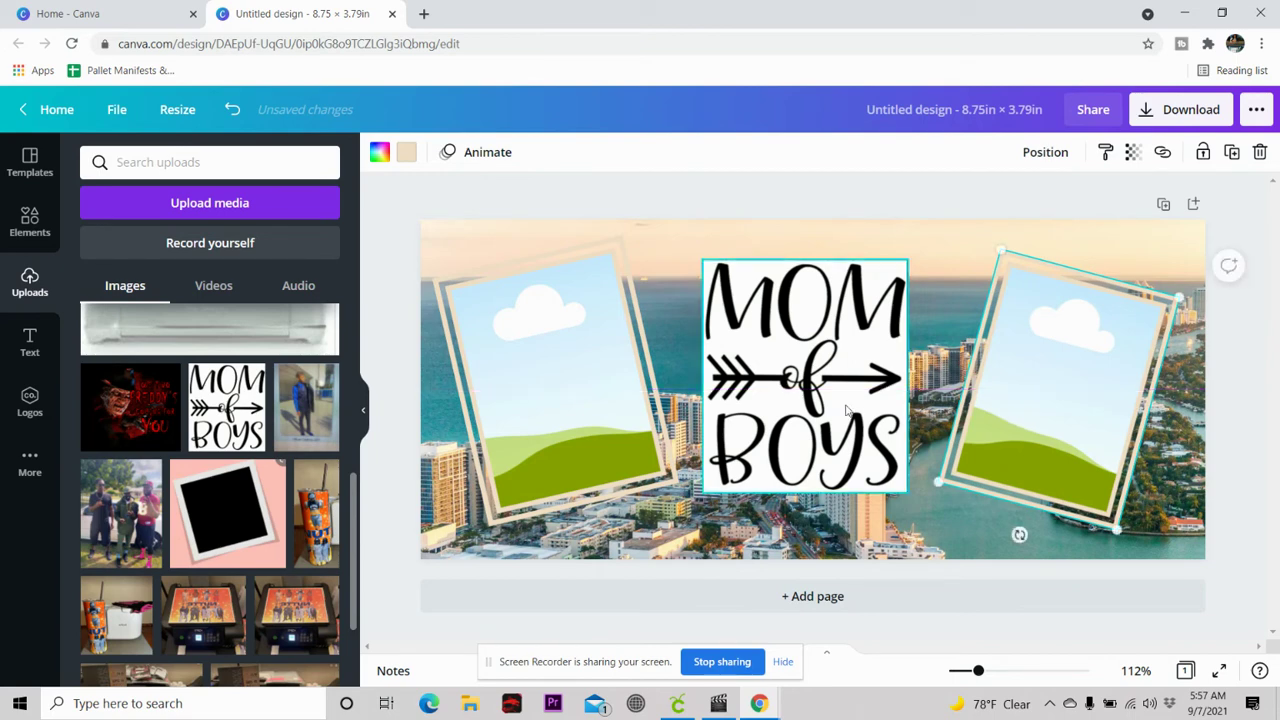
Remove the white background of the "Mom of Boys" image with Background Remover.
left_click(839, 399)
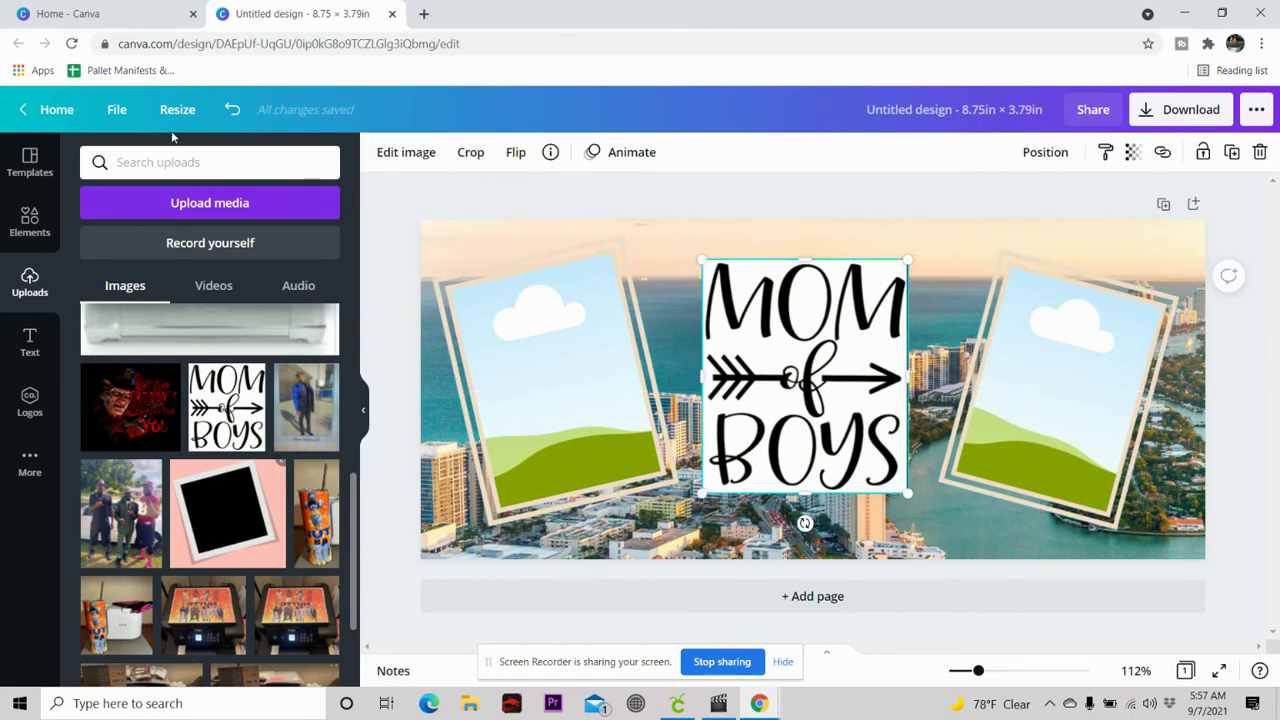
left_click(402, 155)
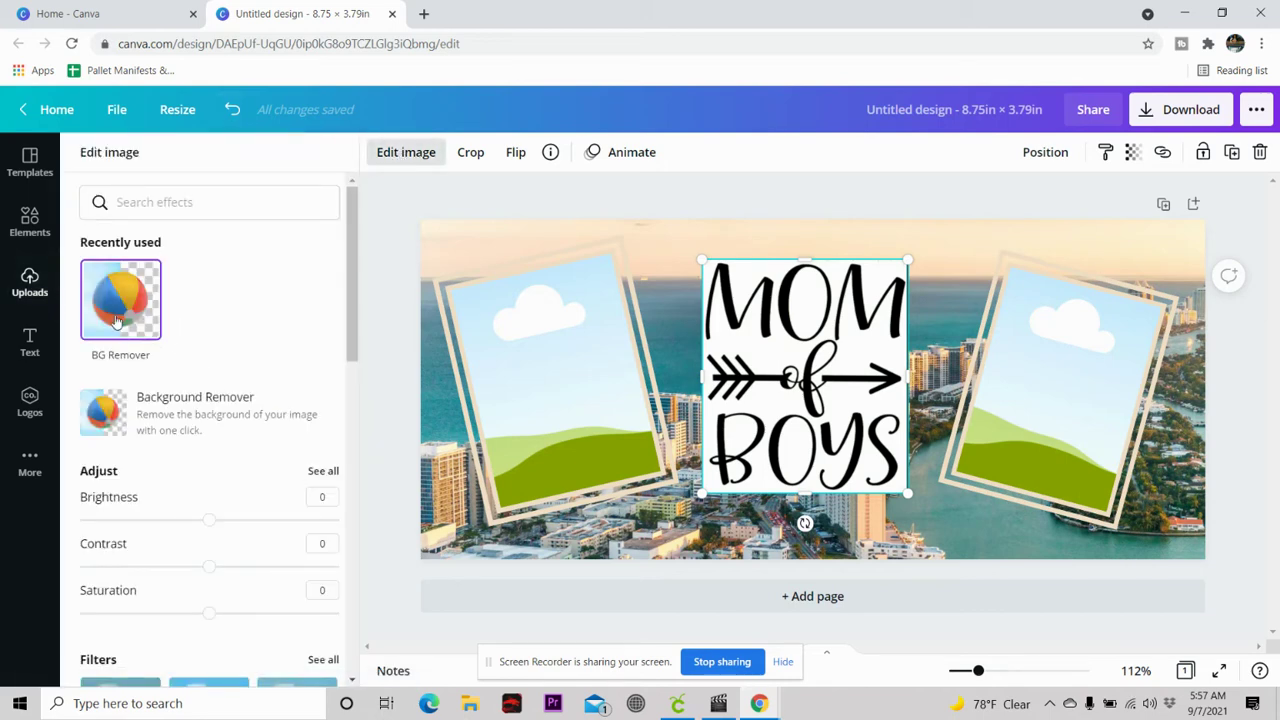
left_click(199, 414)
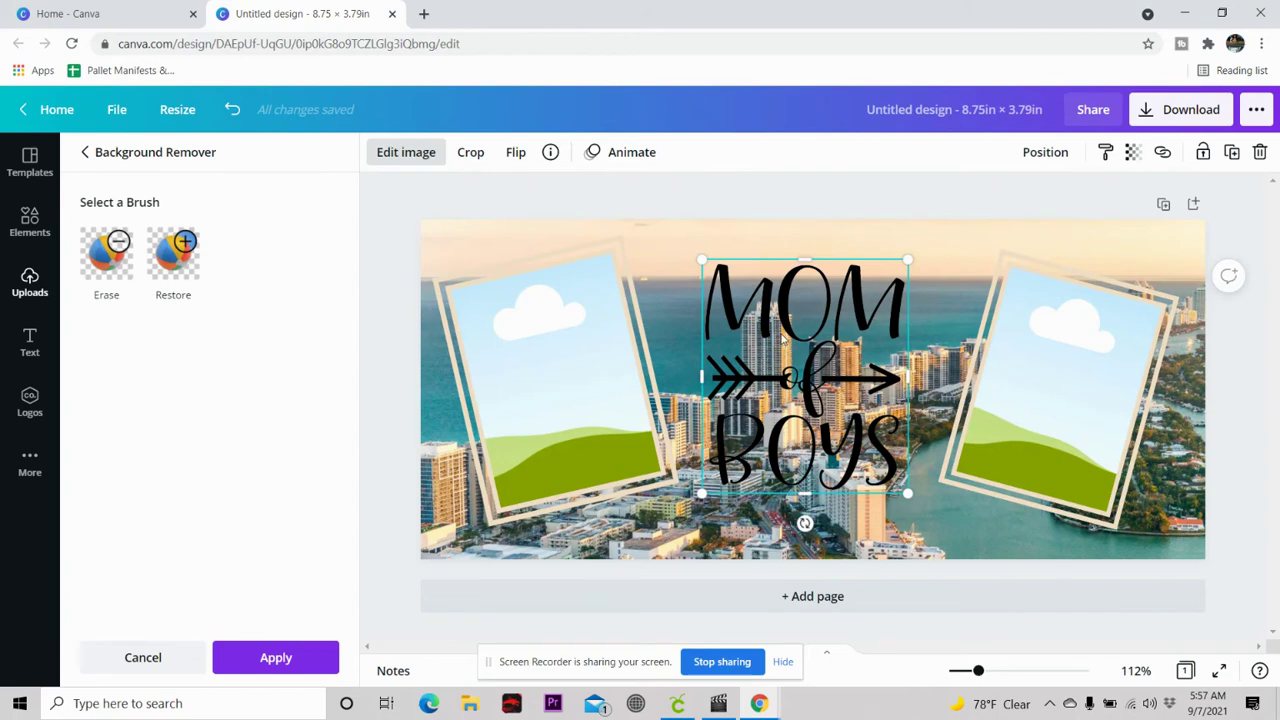
Fill the left frame with the uploaded single-person portrait and the right frame with the uploaded photo of three people.
left_click(31, 284)
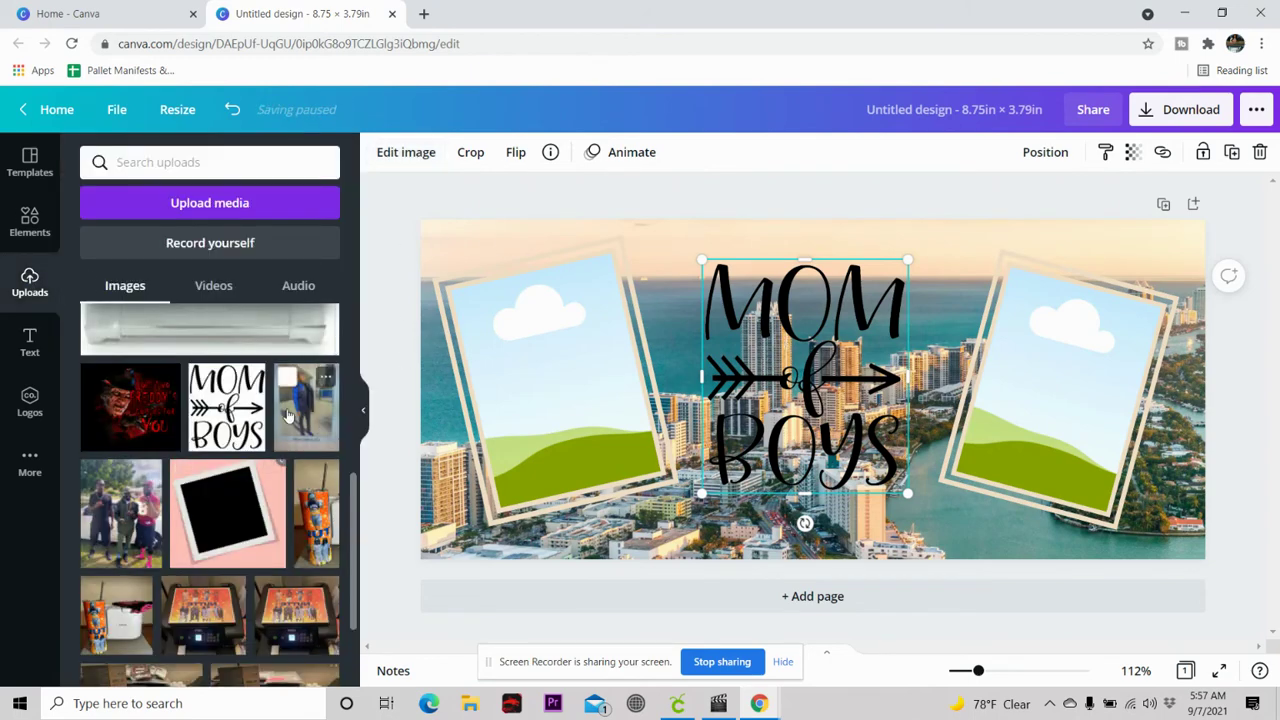
left_click_drag(287, 416, 487, 353)
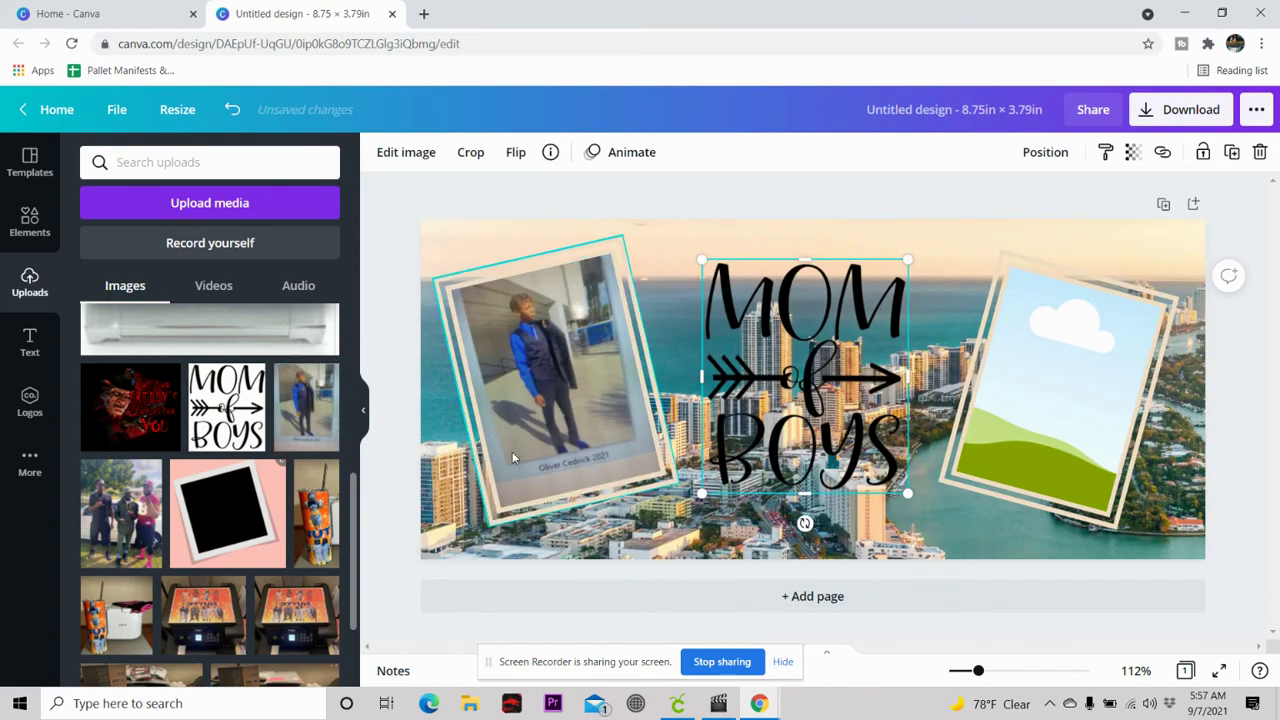
left_click_drag(115, 500, 1035, 467)
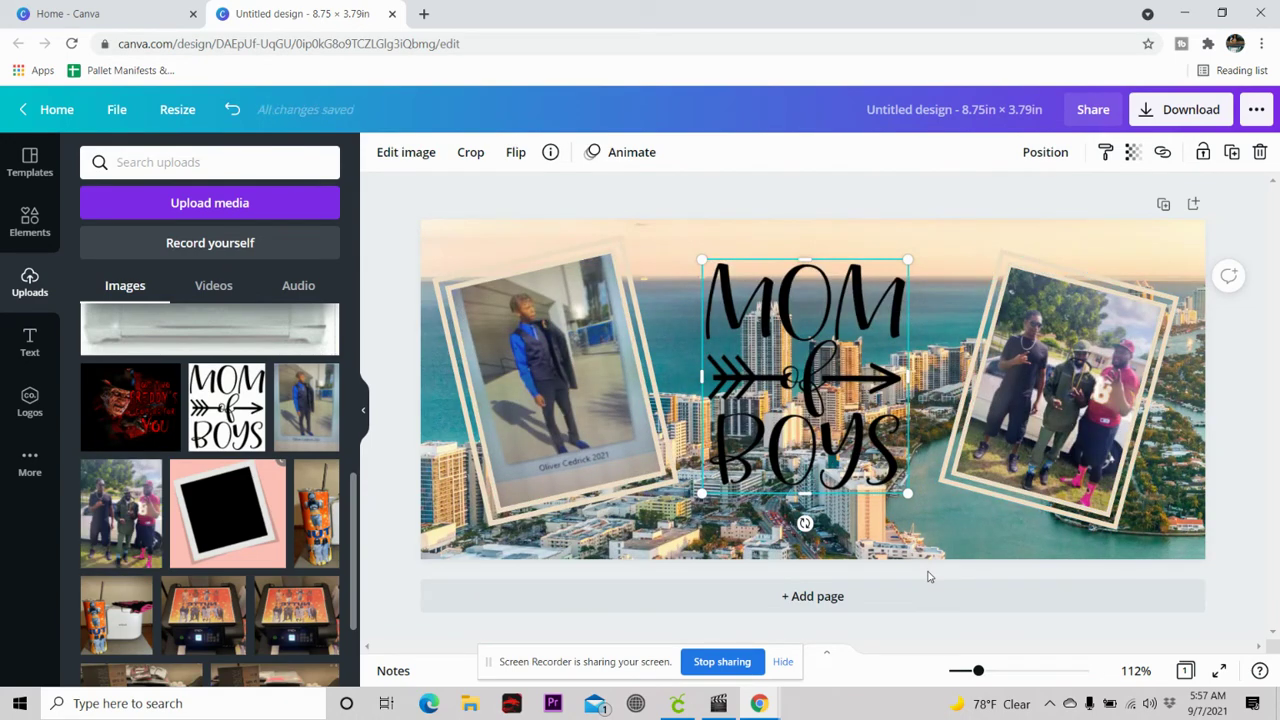
left_click(921, 203)
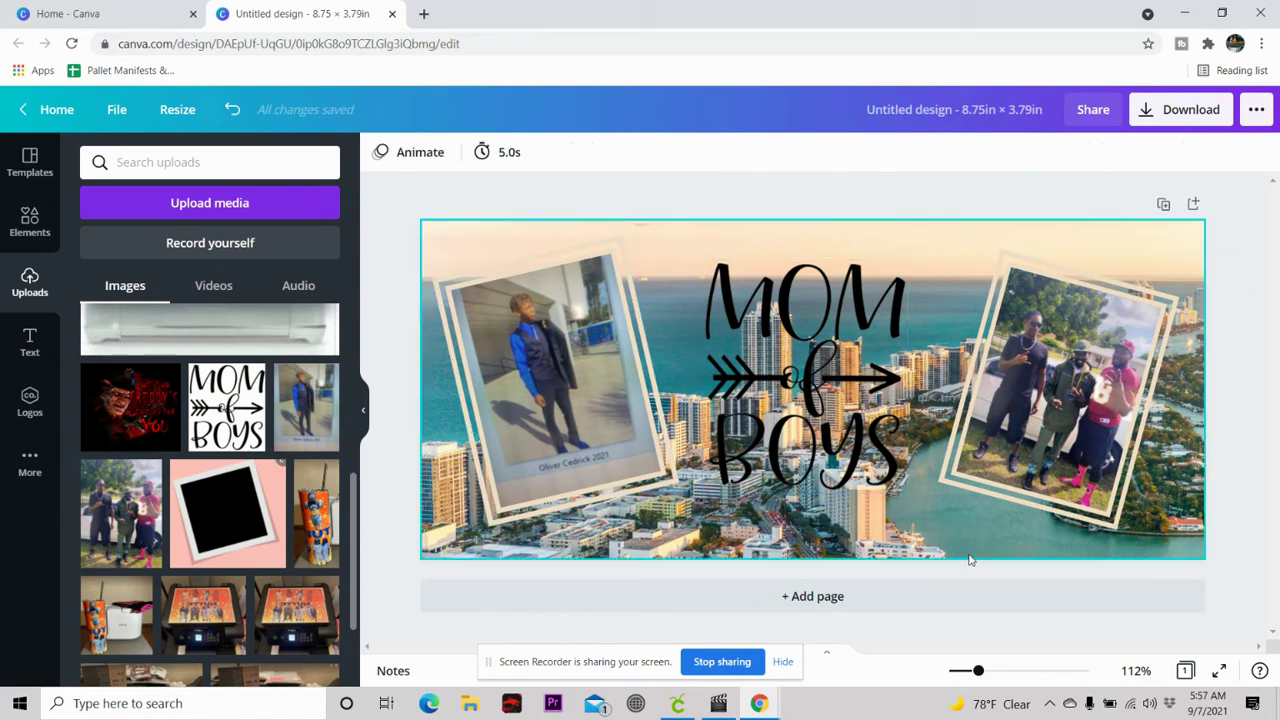
Try the Fresco, Flint, Luna and Aero Photogenic effects on the city background photo and keep Luna.
left_click(964, 316)
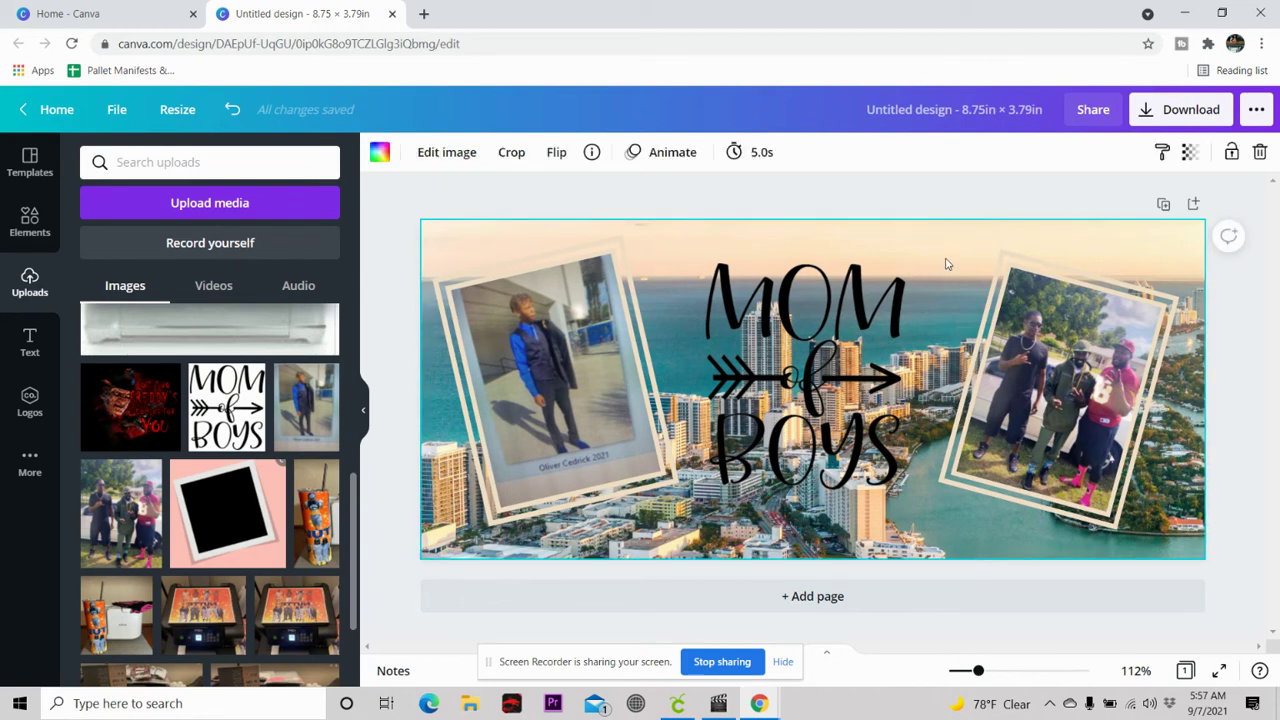
left_click(440, 156)
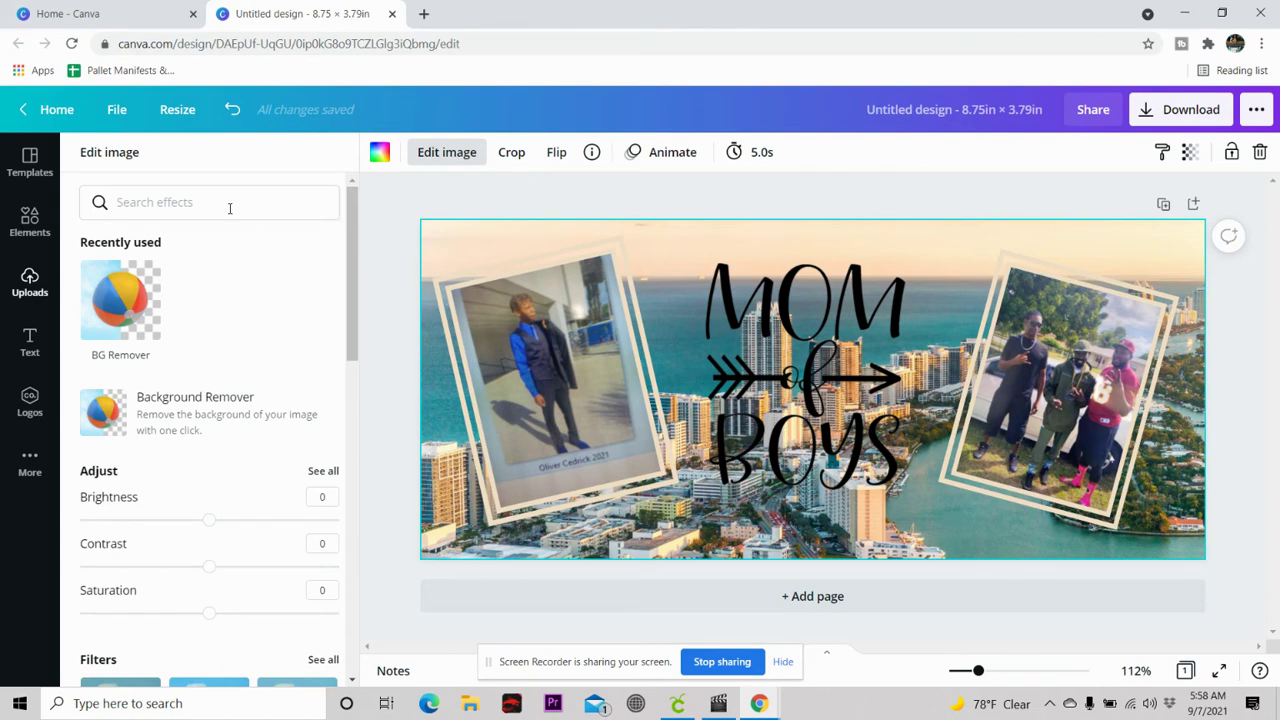
scroll(214, 255, "down", 3)
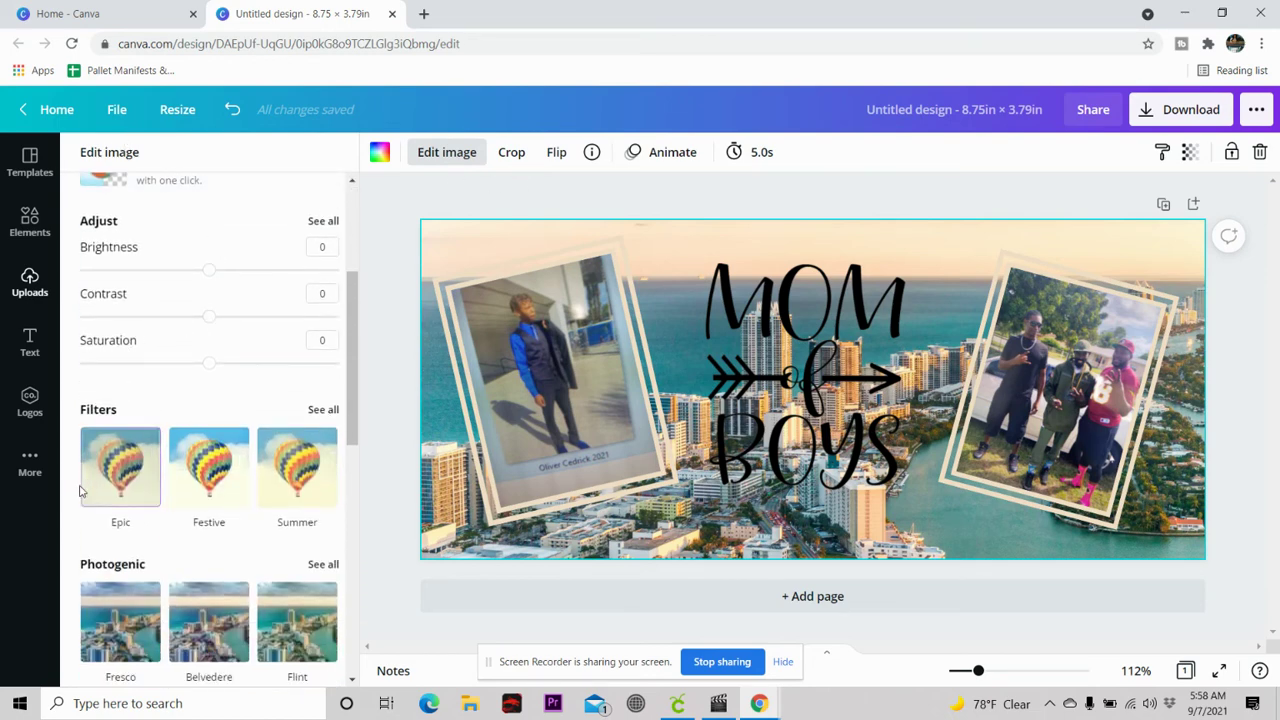
scroll(160, 455, "down", 2)
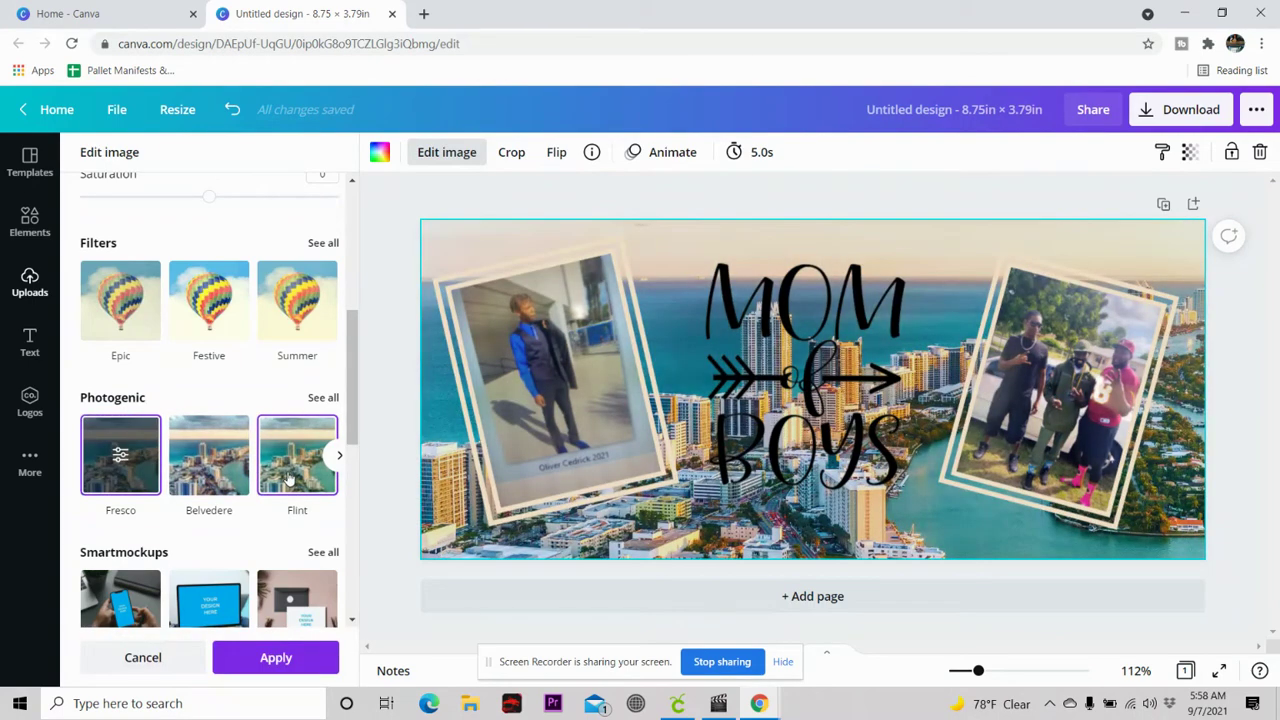
left_click(333, 471)
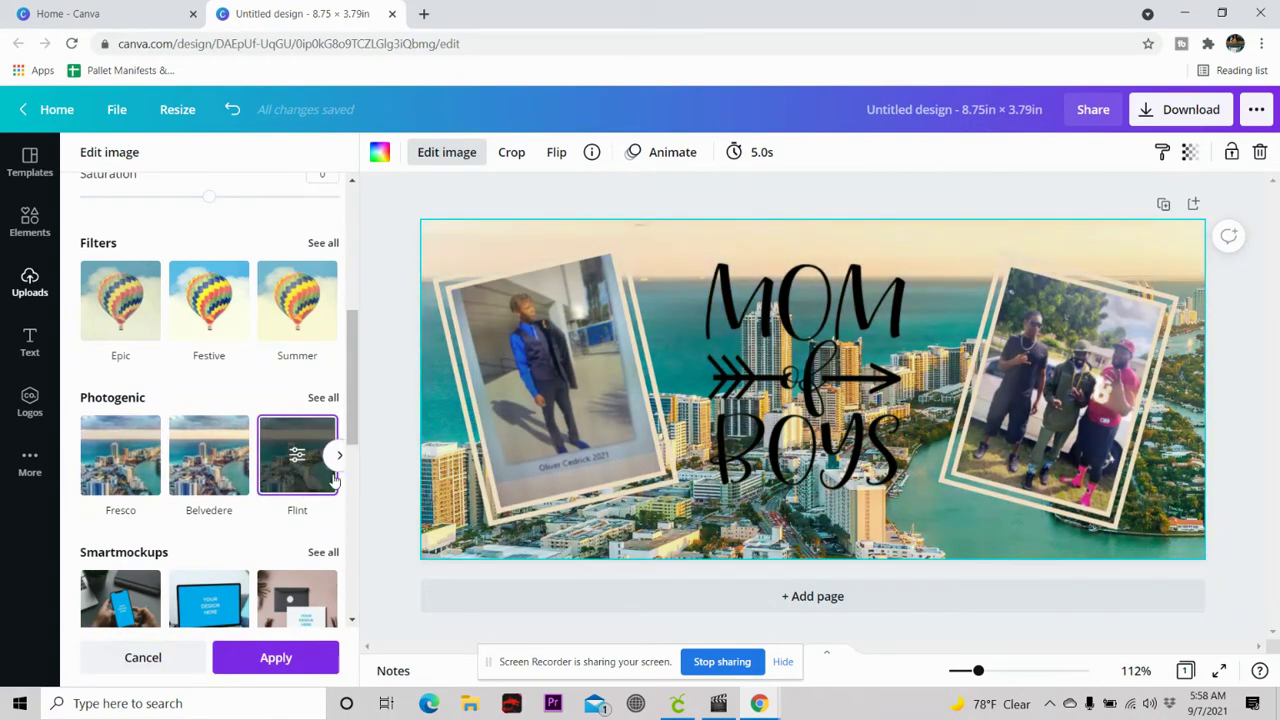
left_click(338, 458)
left_click(211, 462)
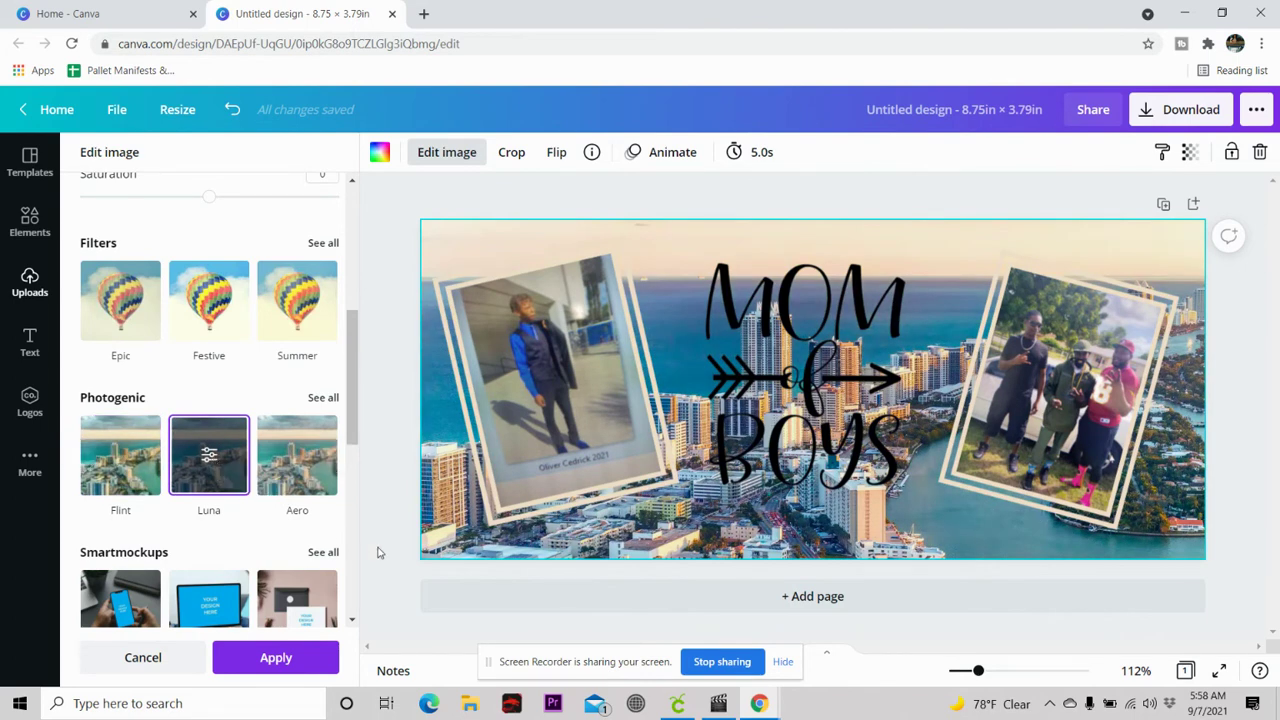
left_click(300, 475)
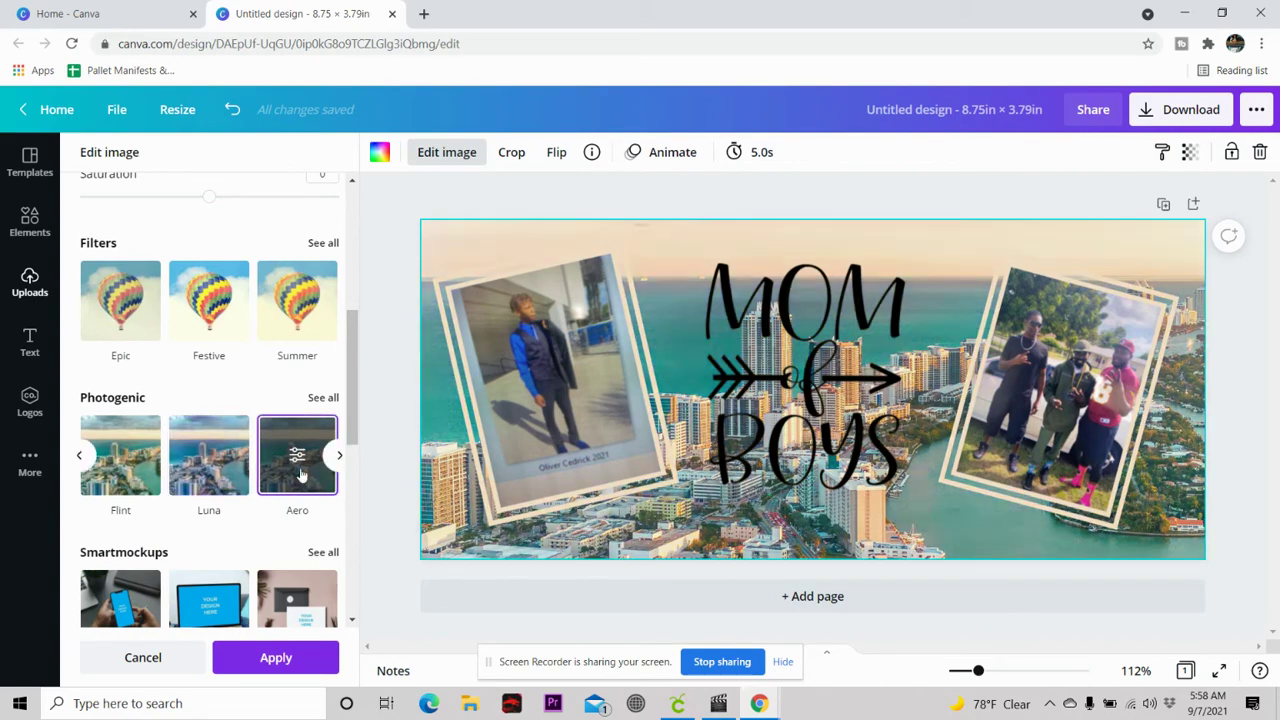
left_click(208, 477)
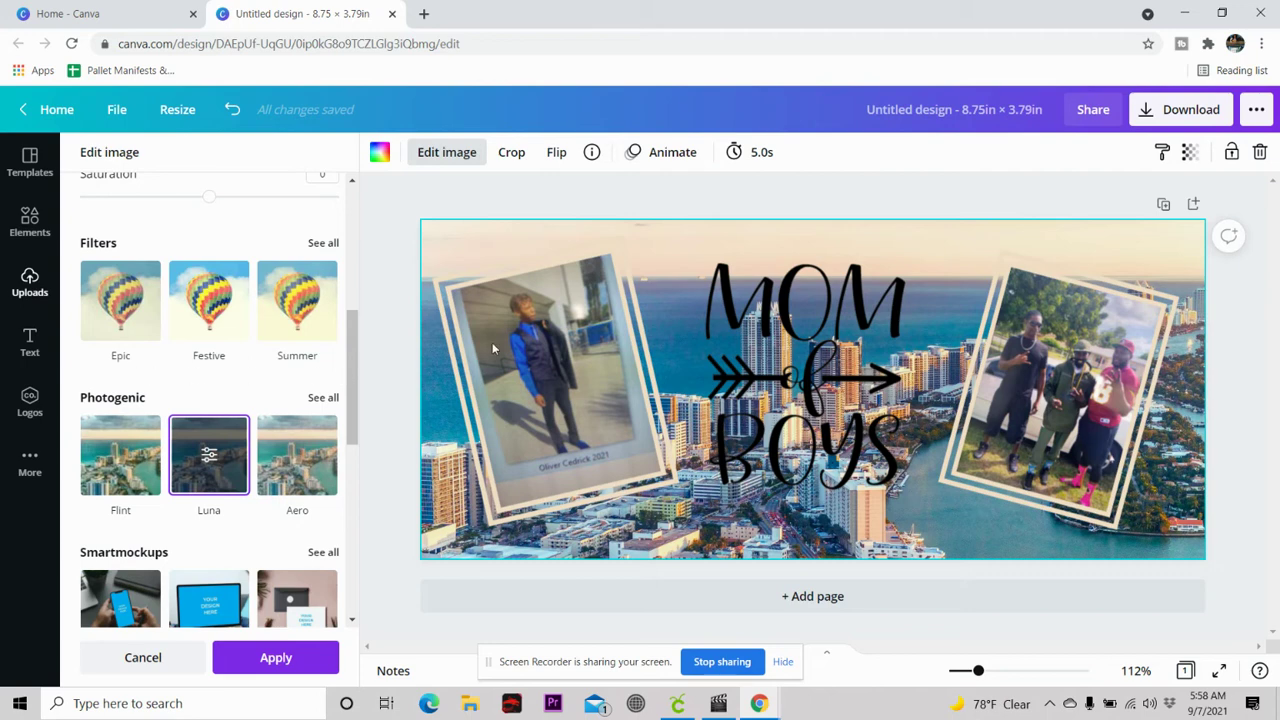
Download the finished design as a PNG at size 1.
left_click(1194, 114)
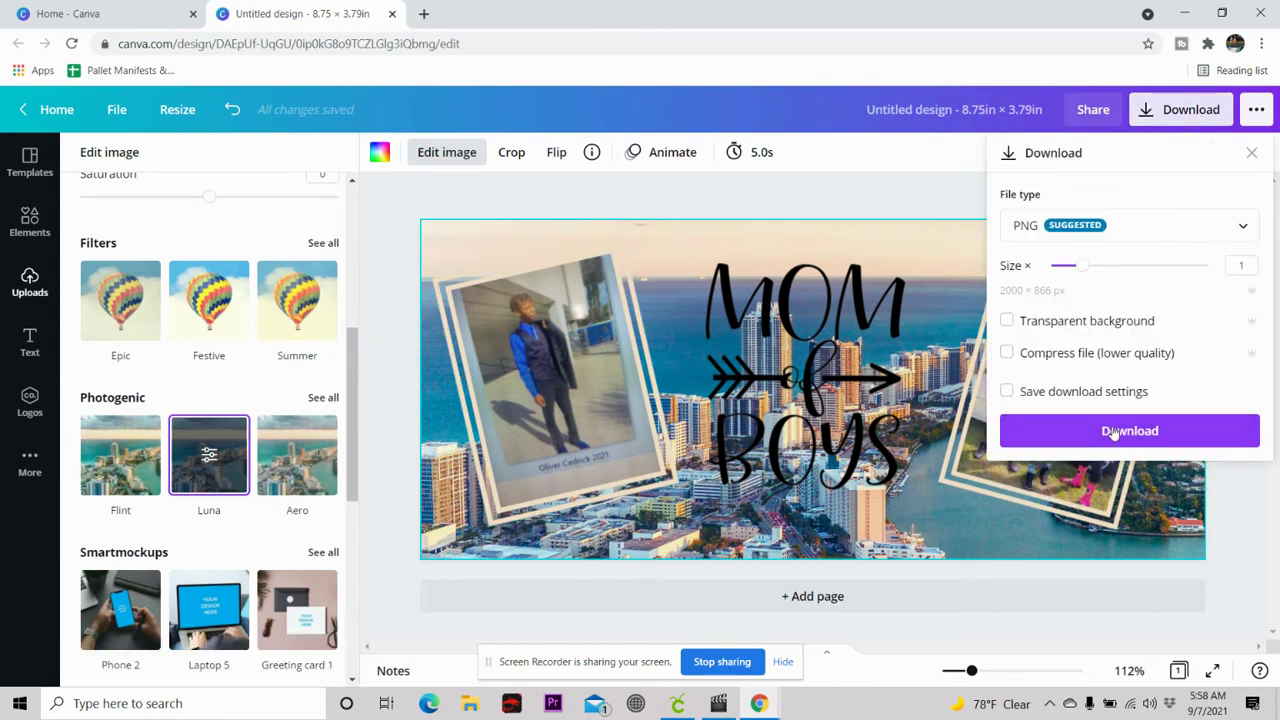
left_click(1112, 430)
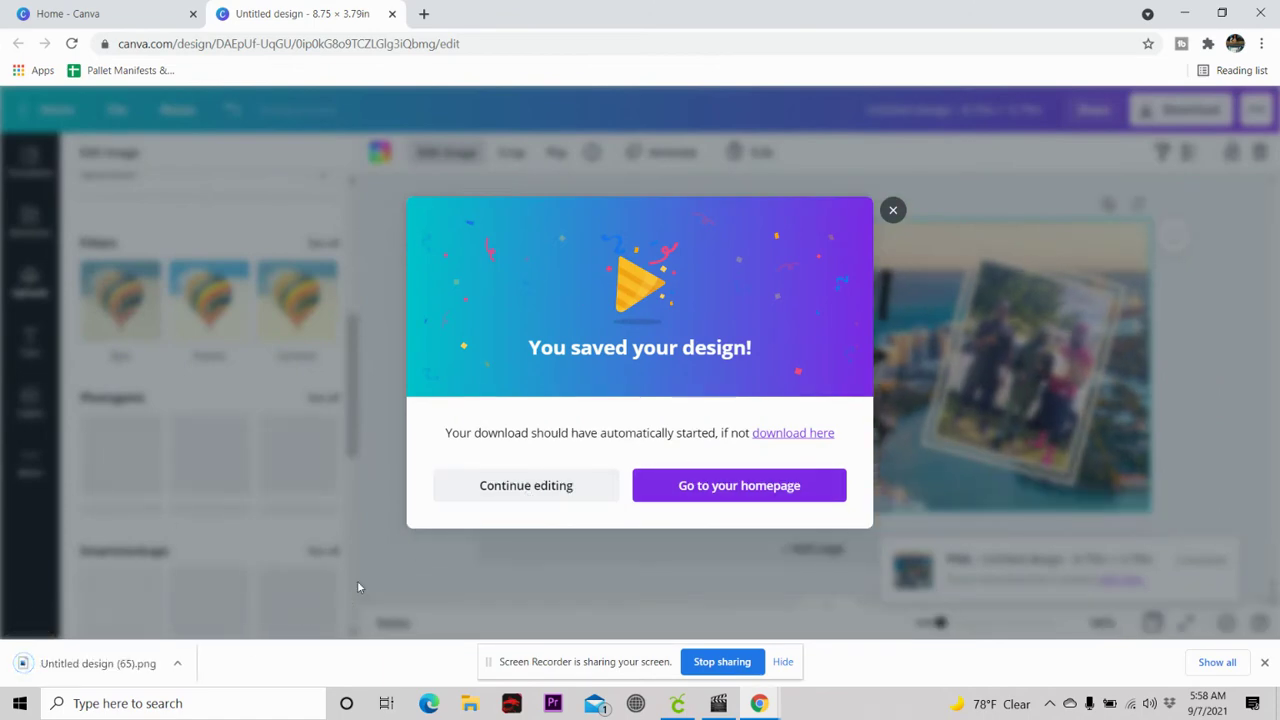
Open the downloaded file Untitled design (65).png and reopen it in Paint.
left_click(88, 668)
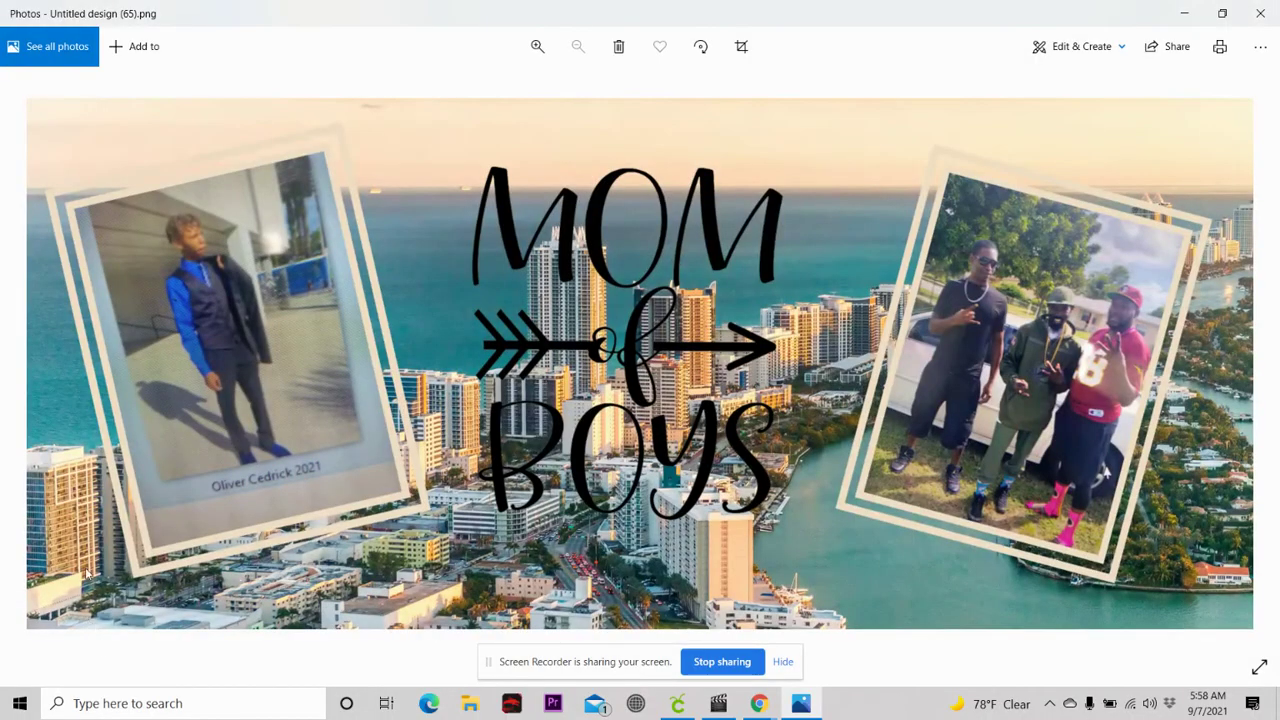
left_click(1260, 49)
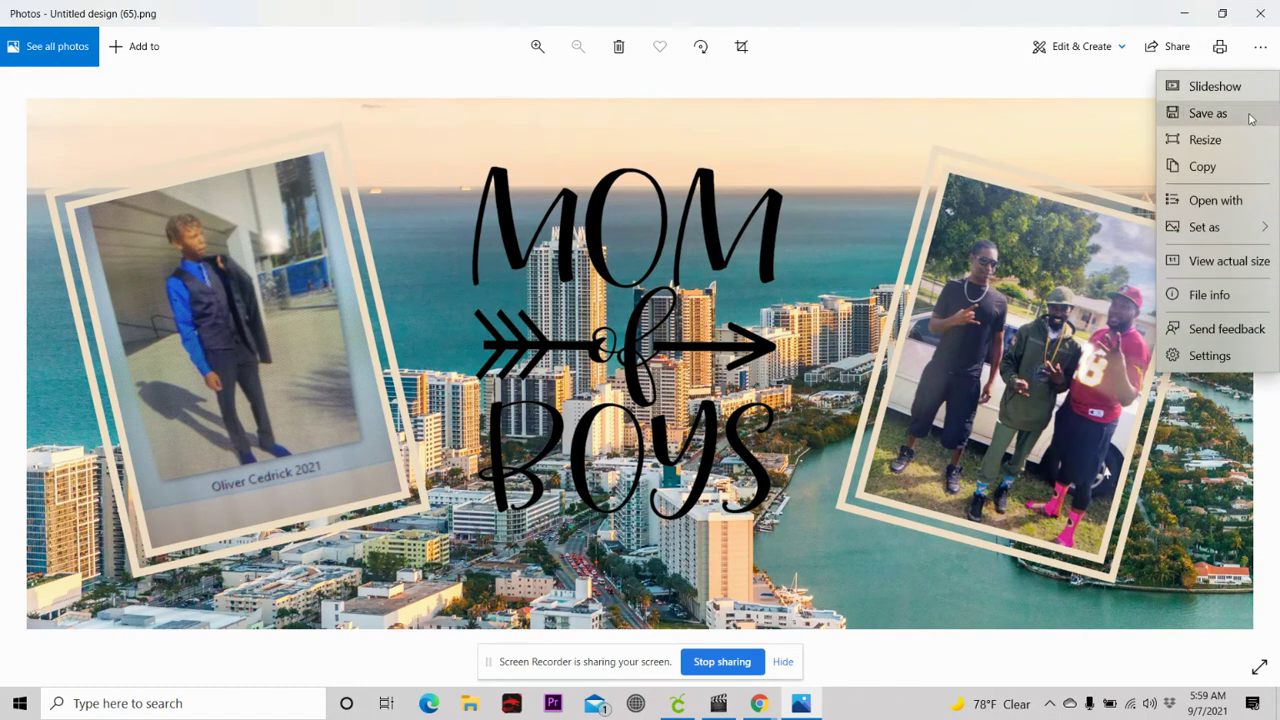
left_click(1199, 203)
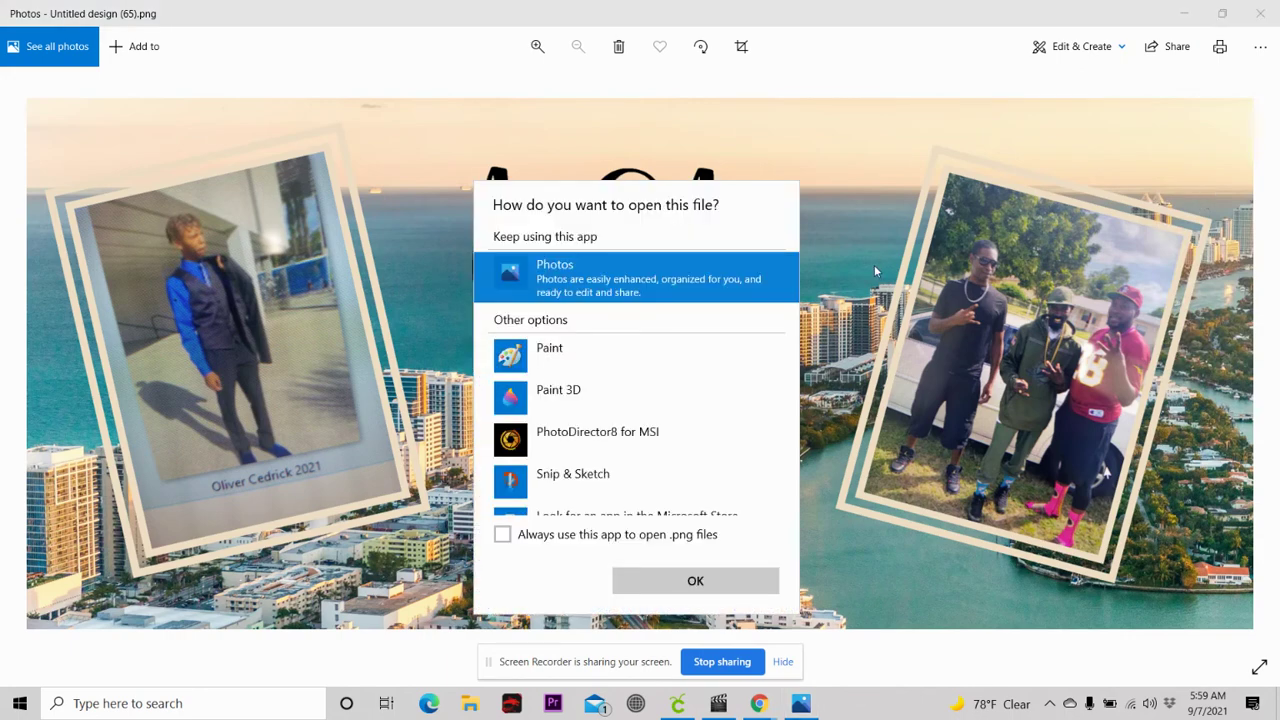
left_click(610, 352)
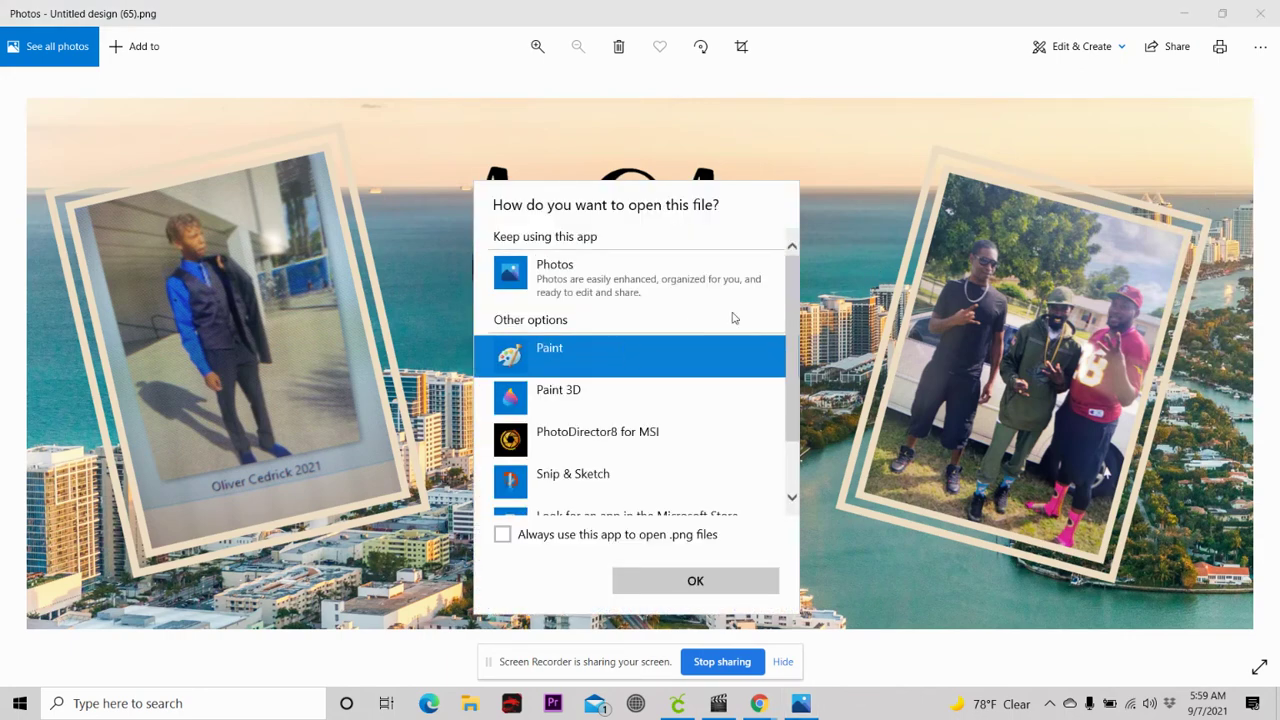
double_click(518, 357)
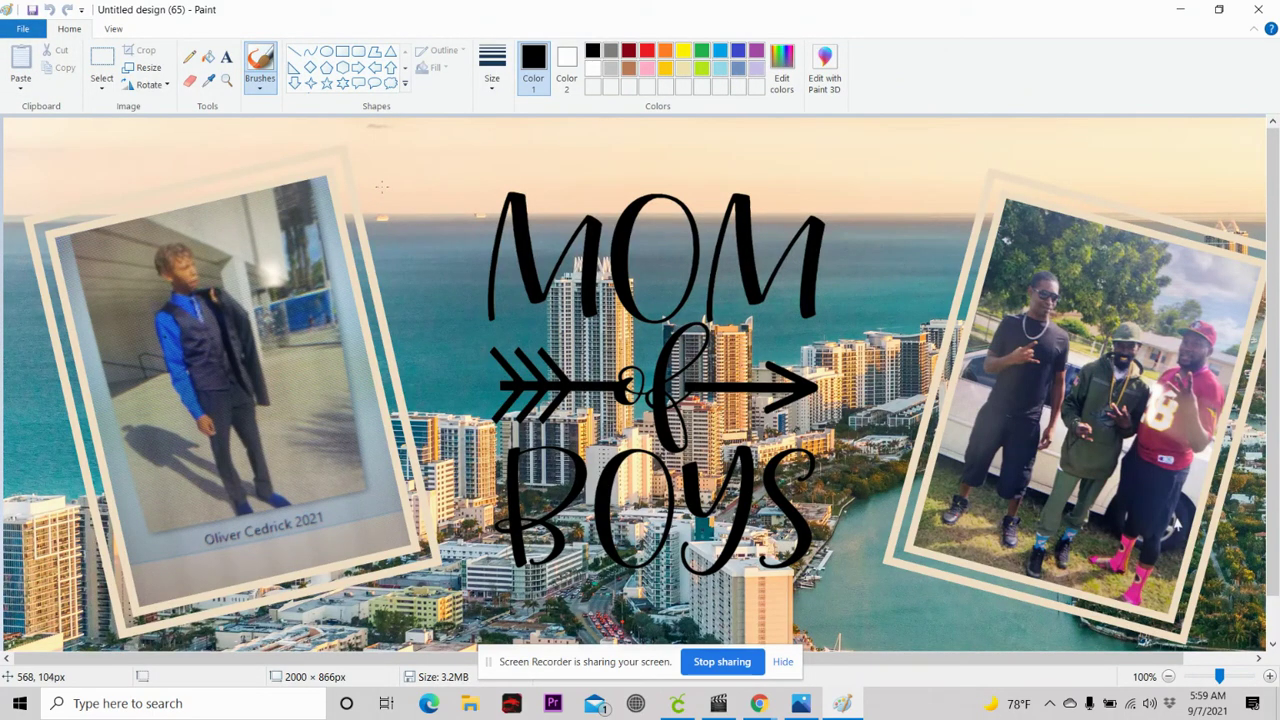
Start printing the design and choose the EPSON ET-2720 Series printer.
left_click(24, 29)
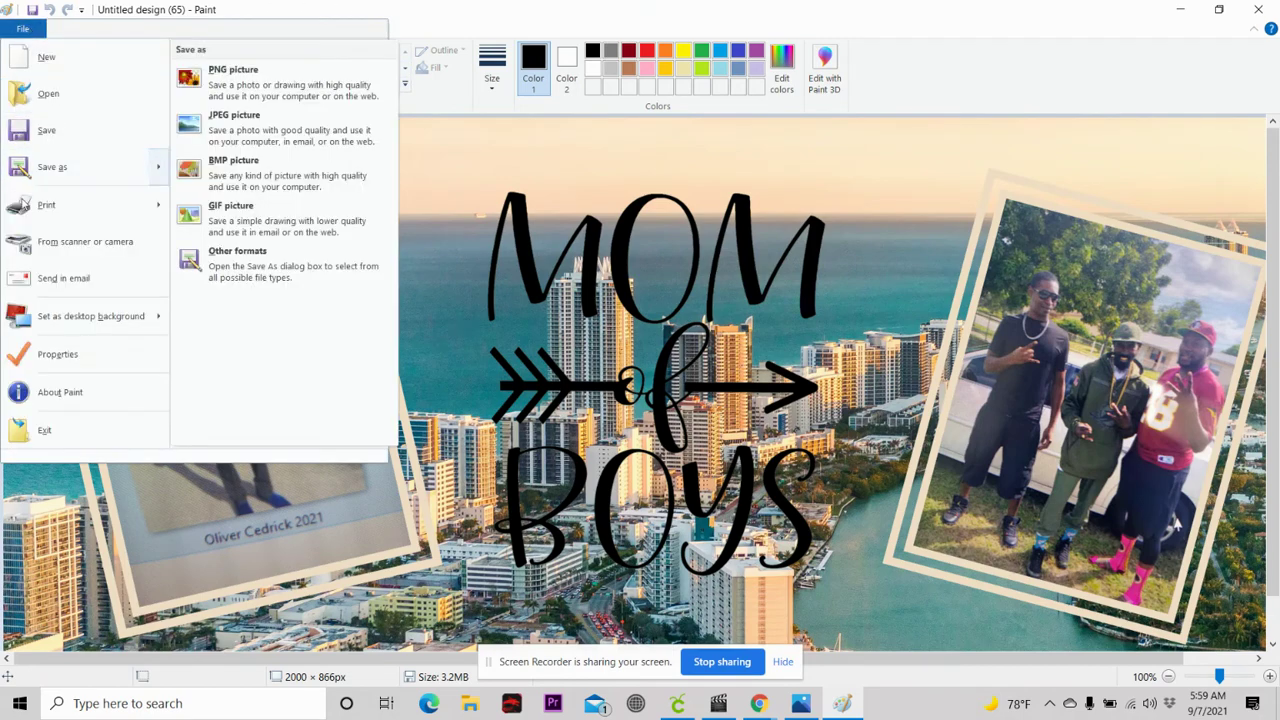
left_click(45, 206)
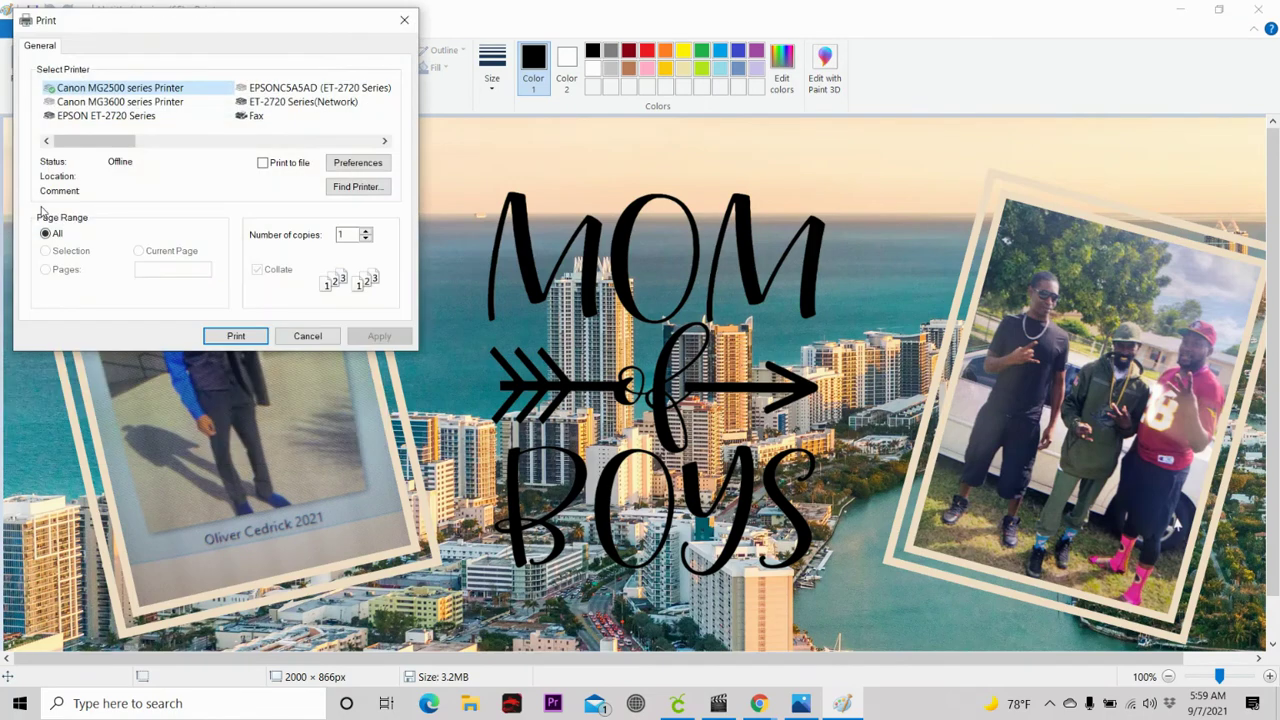
left_click(91, 119)
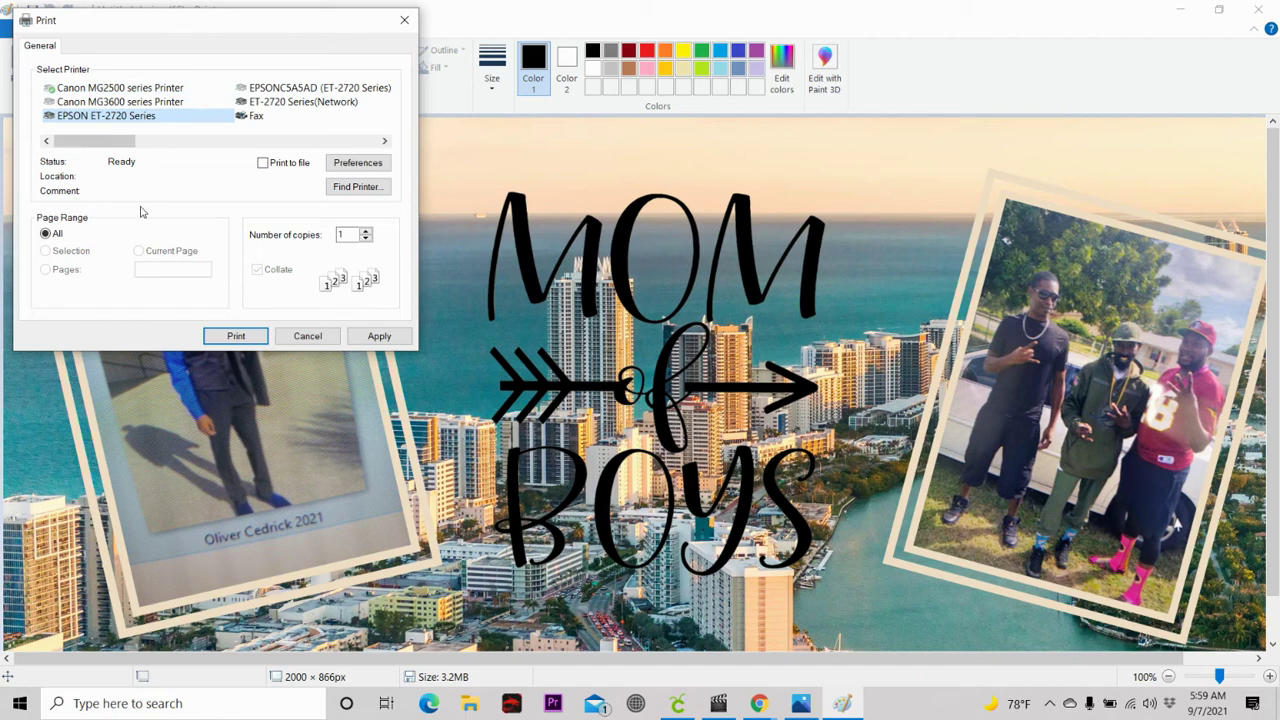
Check the available paper types in the printer's preferences, keeping Presentation Paper Matte.
left_click(358, 164)
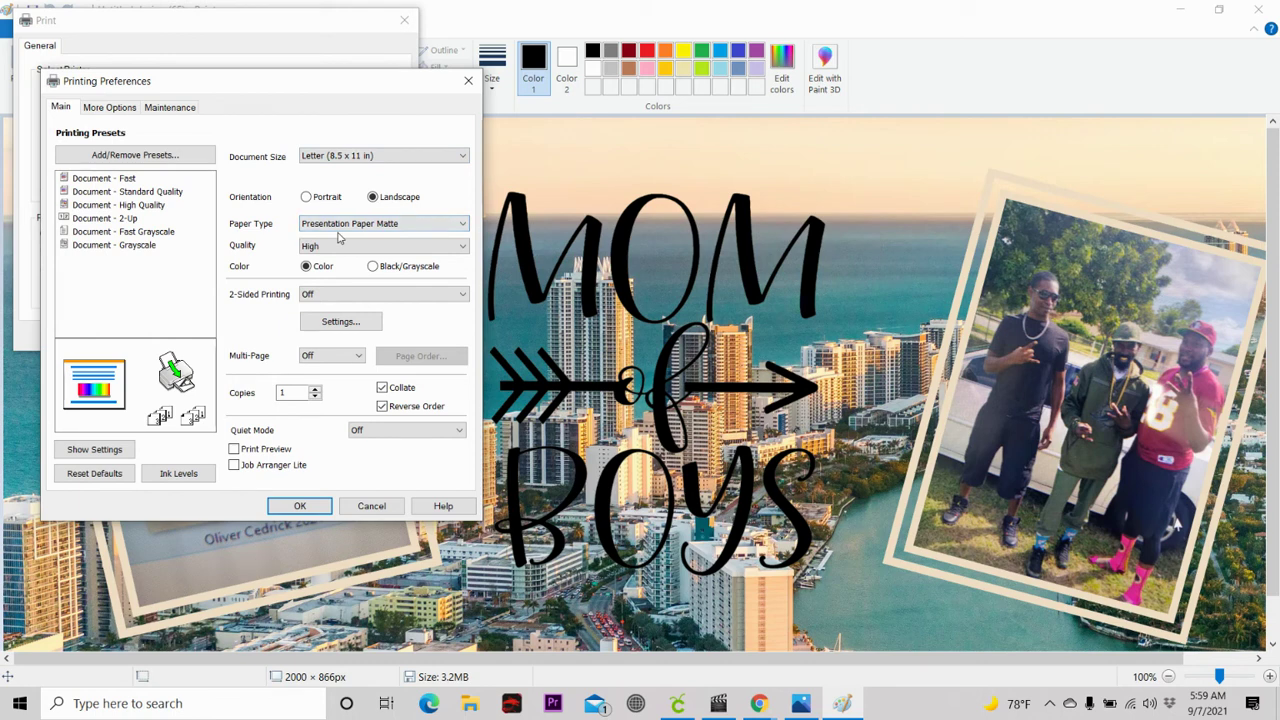
left_click(464, 226)
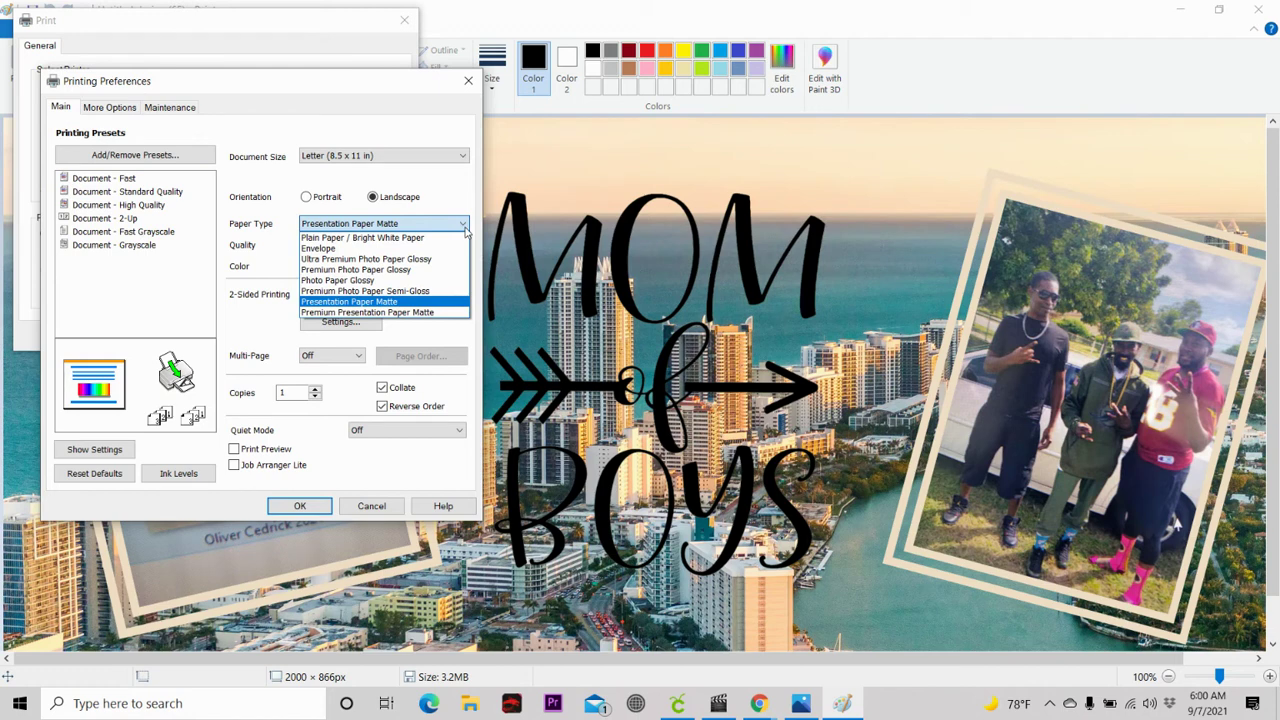
left_click(465, 229)
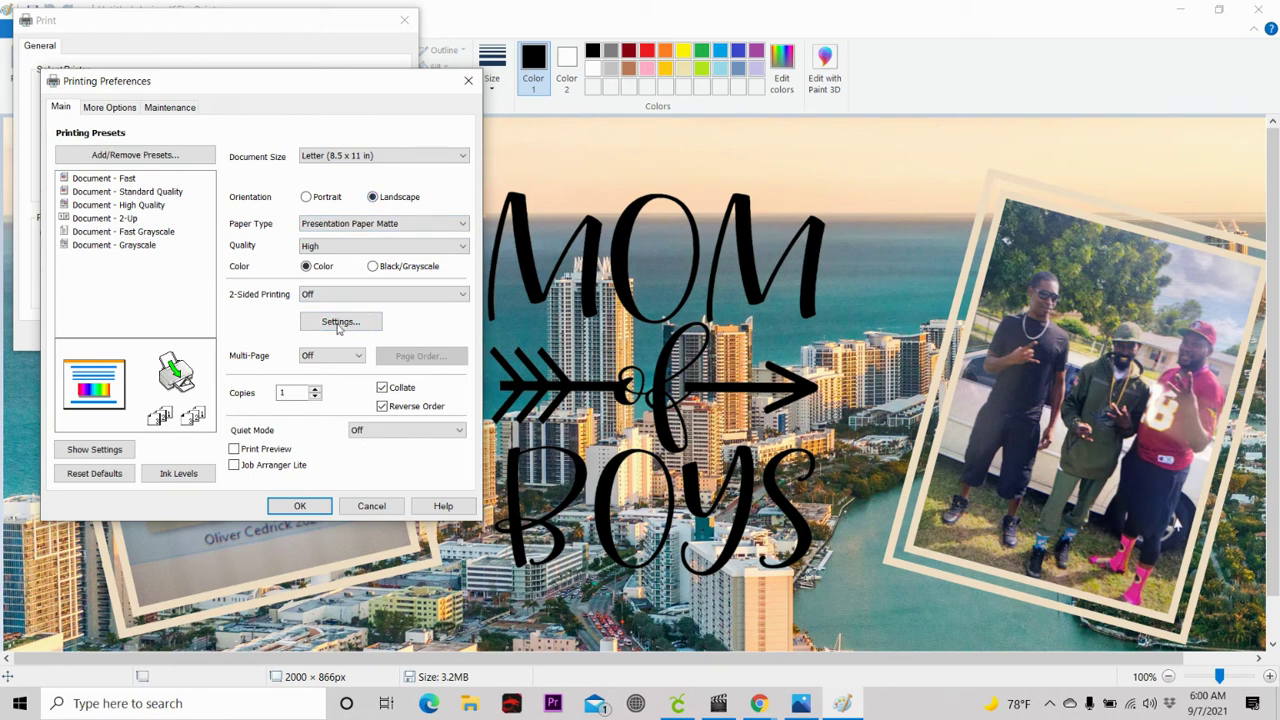
Check the printer's Mirror Image option and advanced color correction settings, and accept the preferences.
left_click(110, 108)
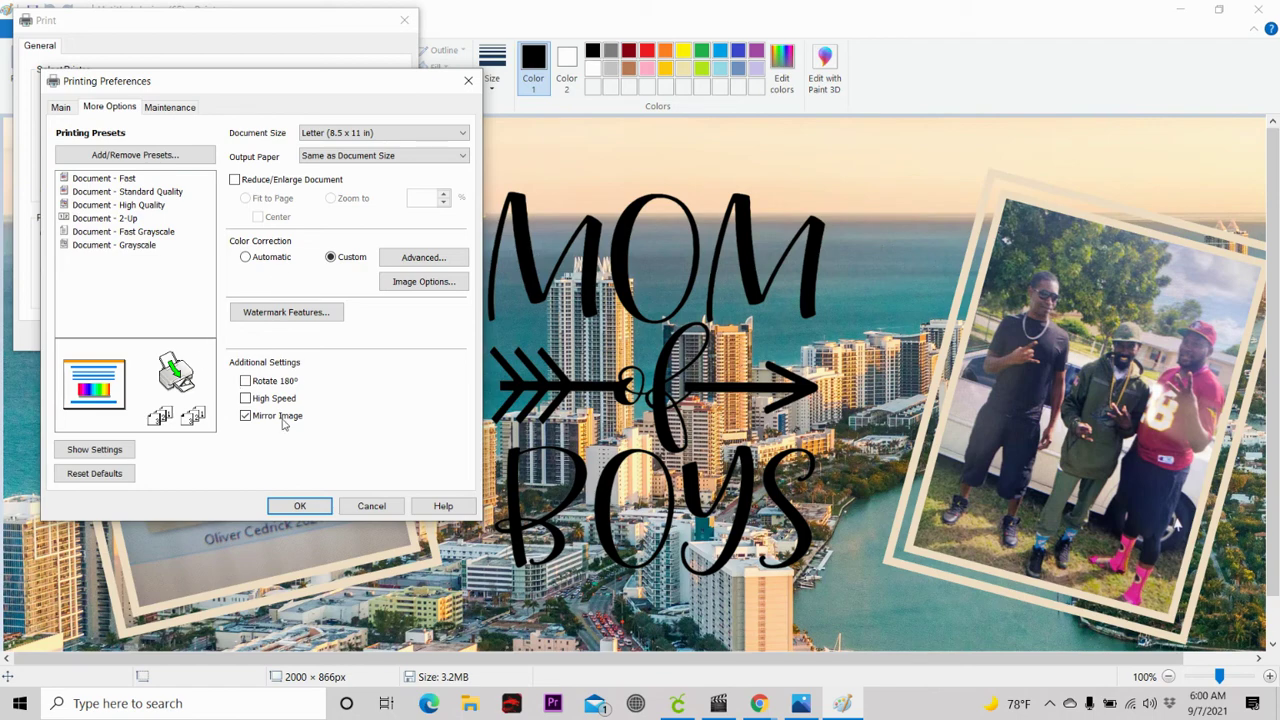
left_click(422, 259)
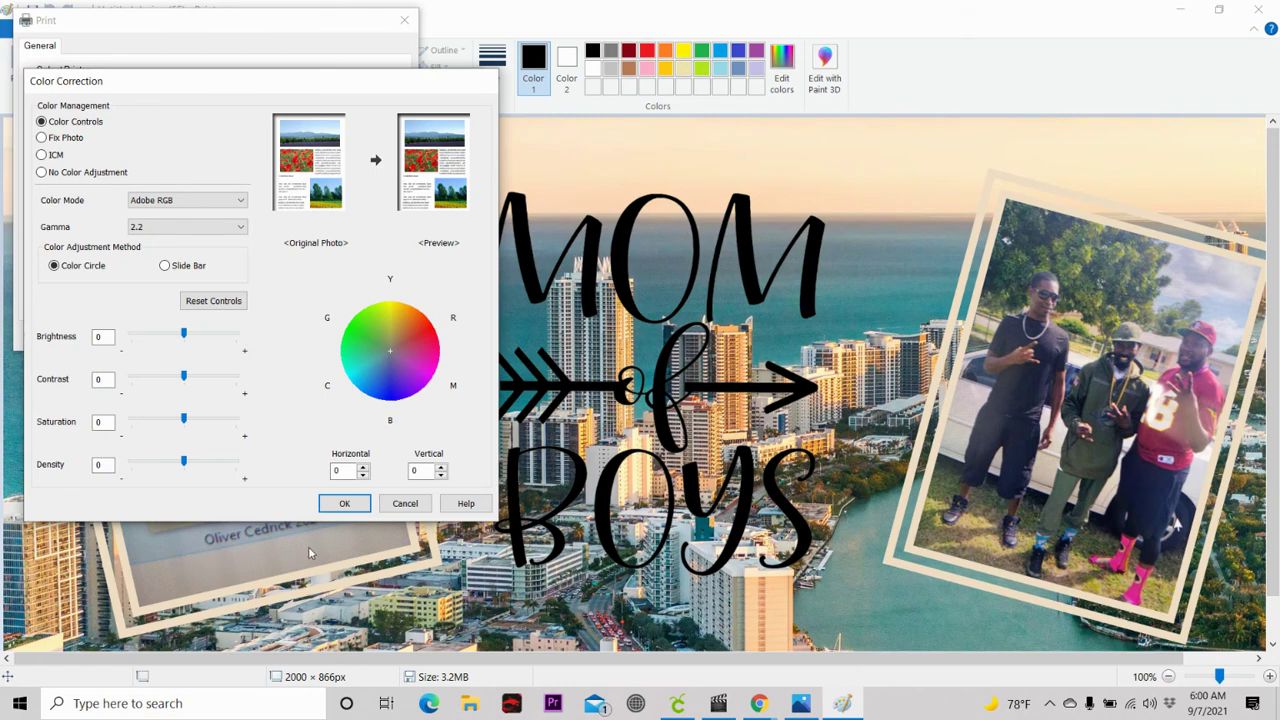
left_click(343, 505)
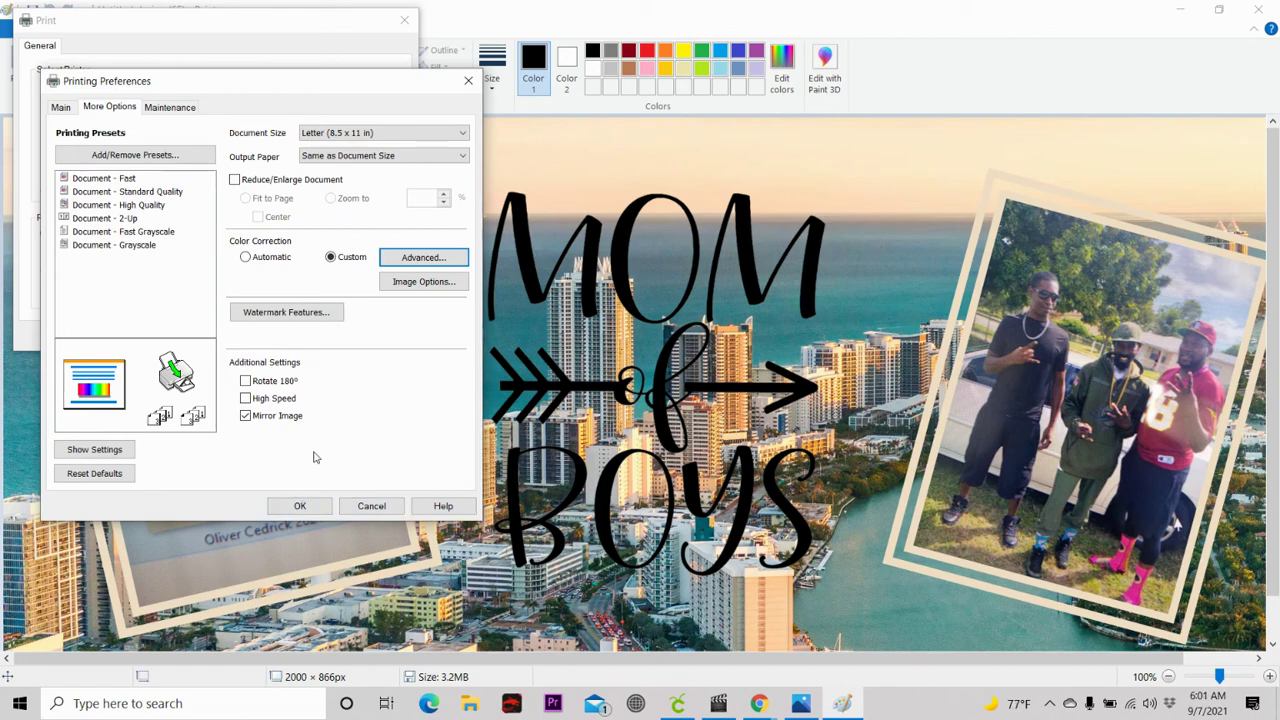
left_click(318, 506)
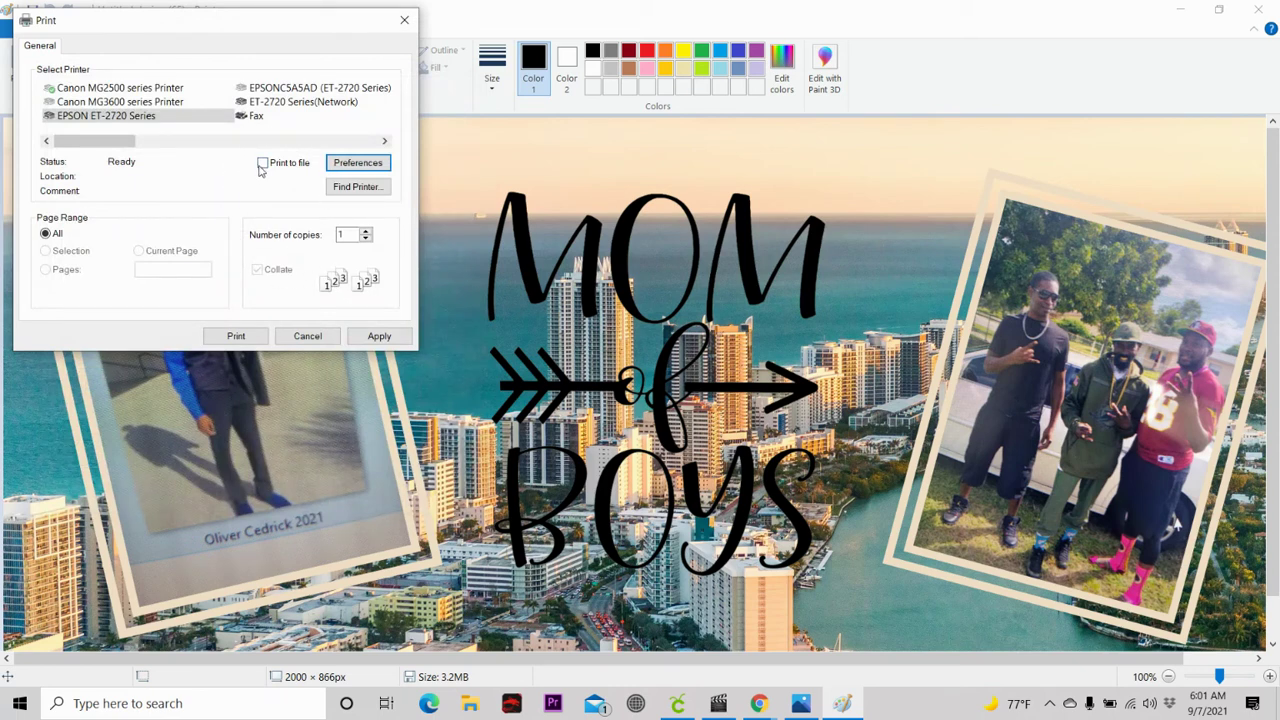
Enable Print Preview in the printer's preferences and send the design to the print preview.
left_click(352, 164)
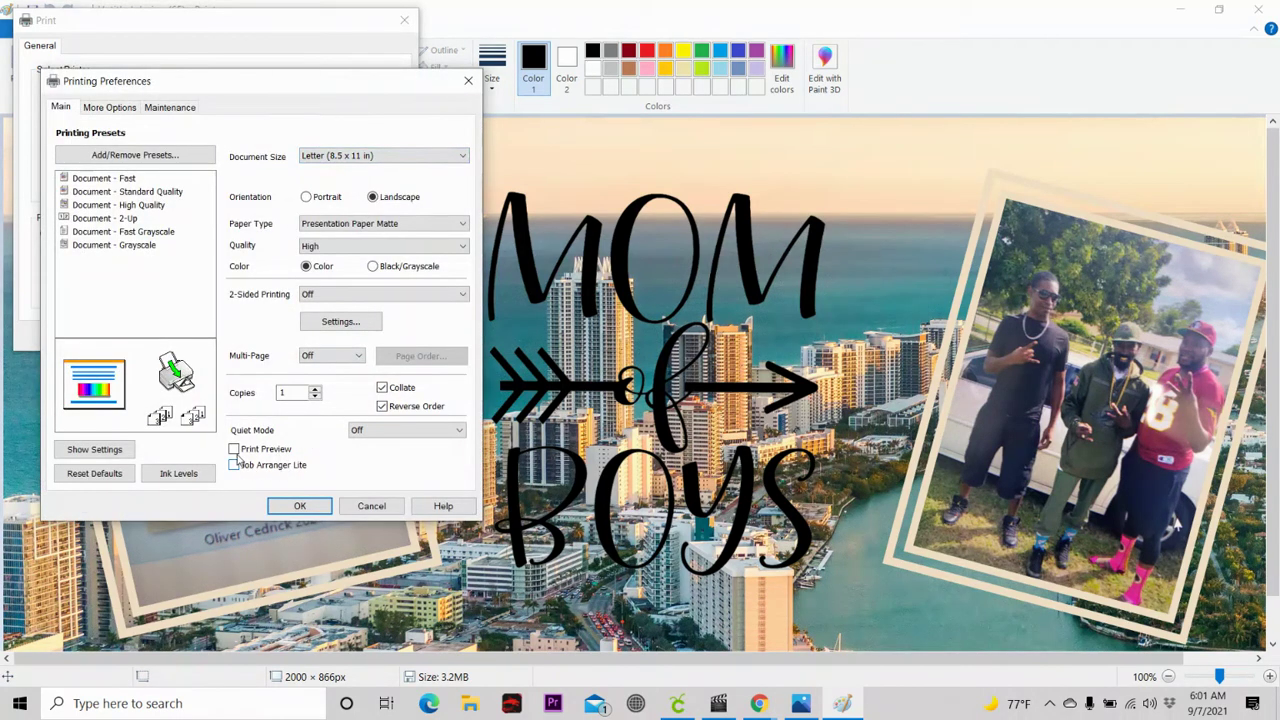
left_click(233, 450)
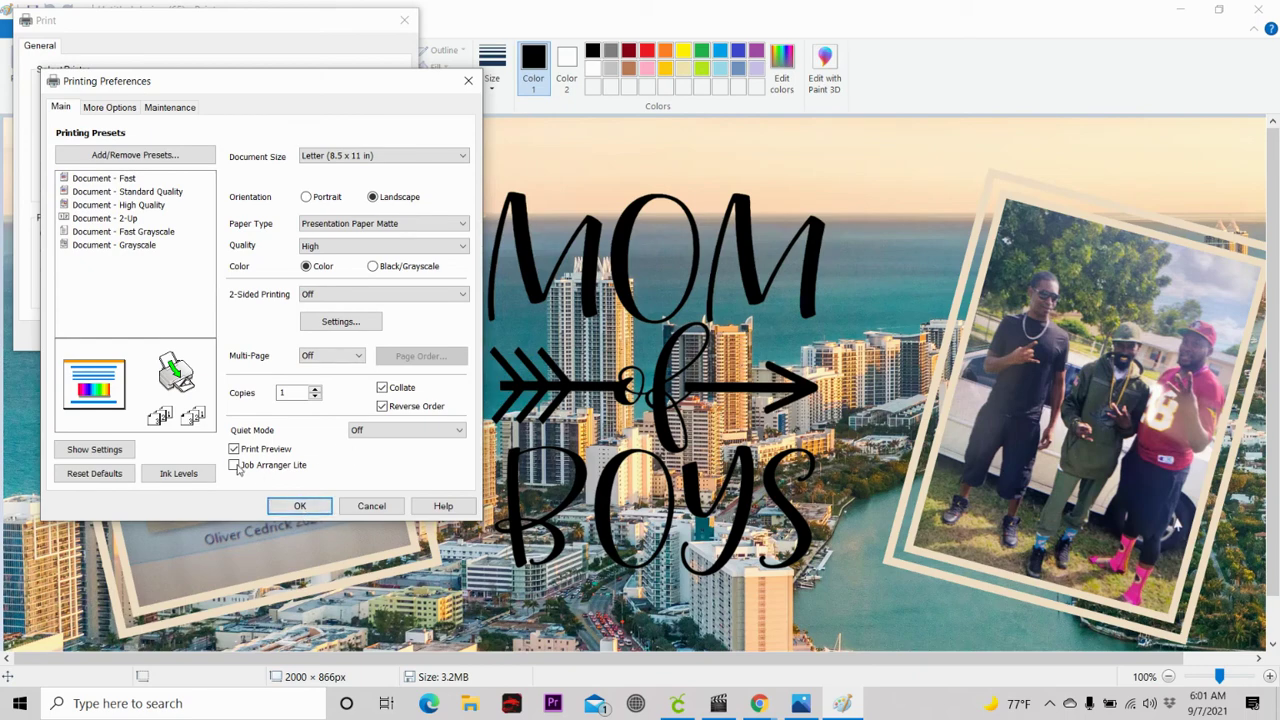
left_click(304, 508)
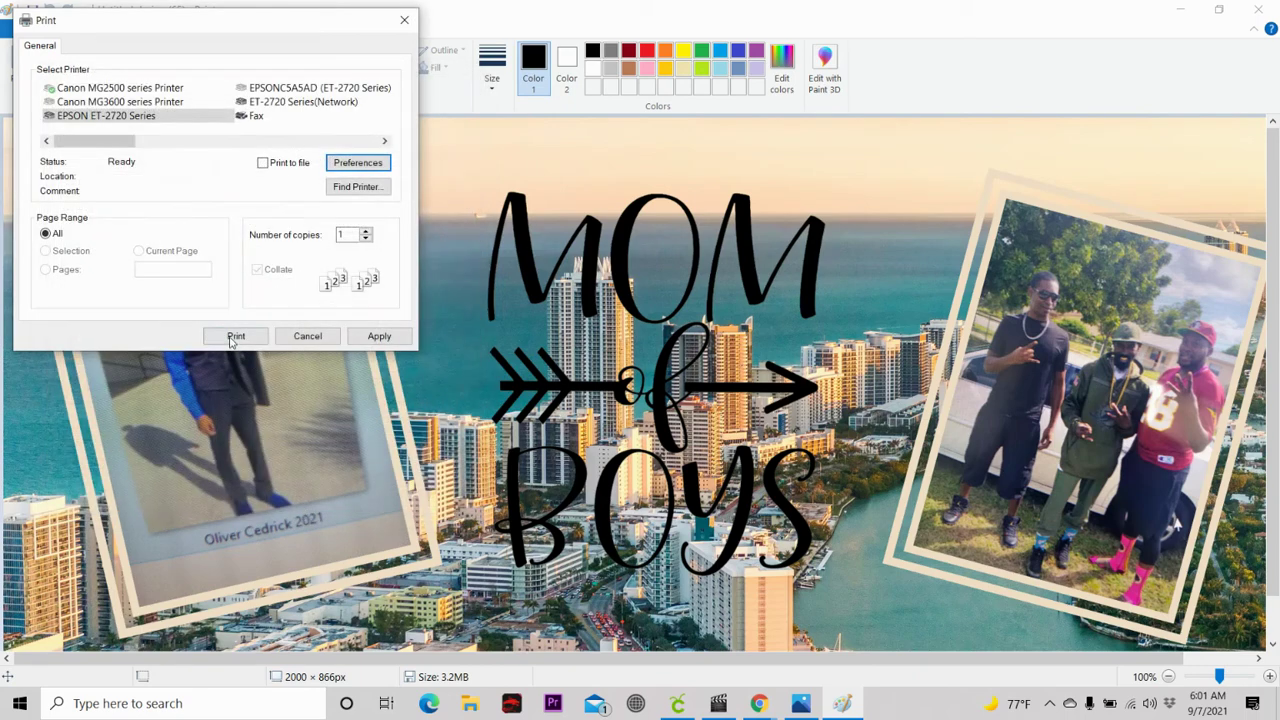
left_click(233, 338)
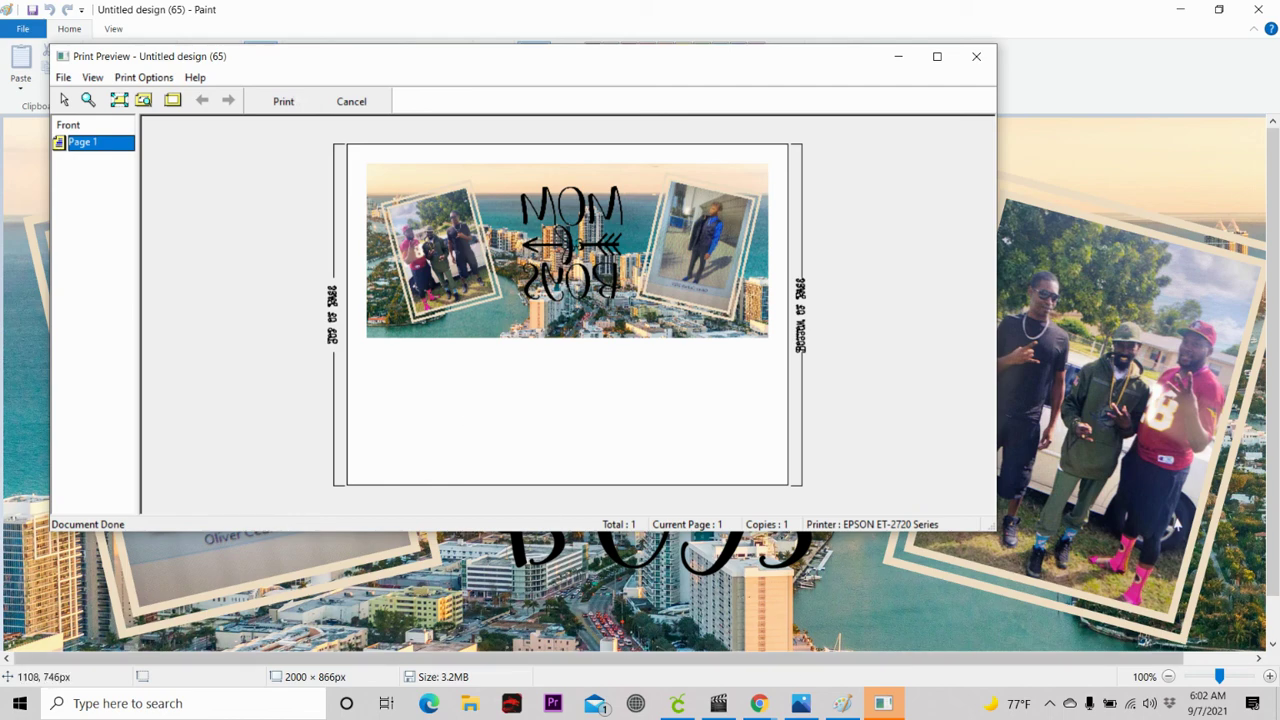
left_click(718, 703)
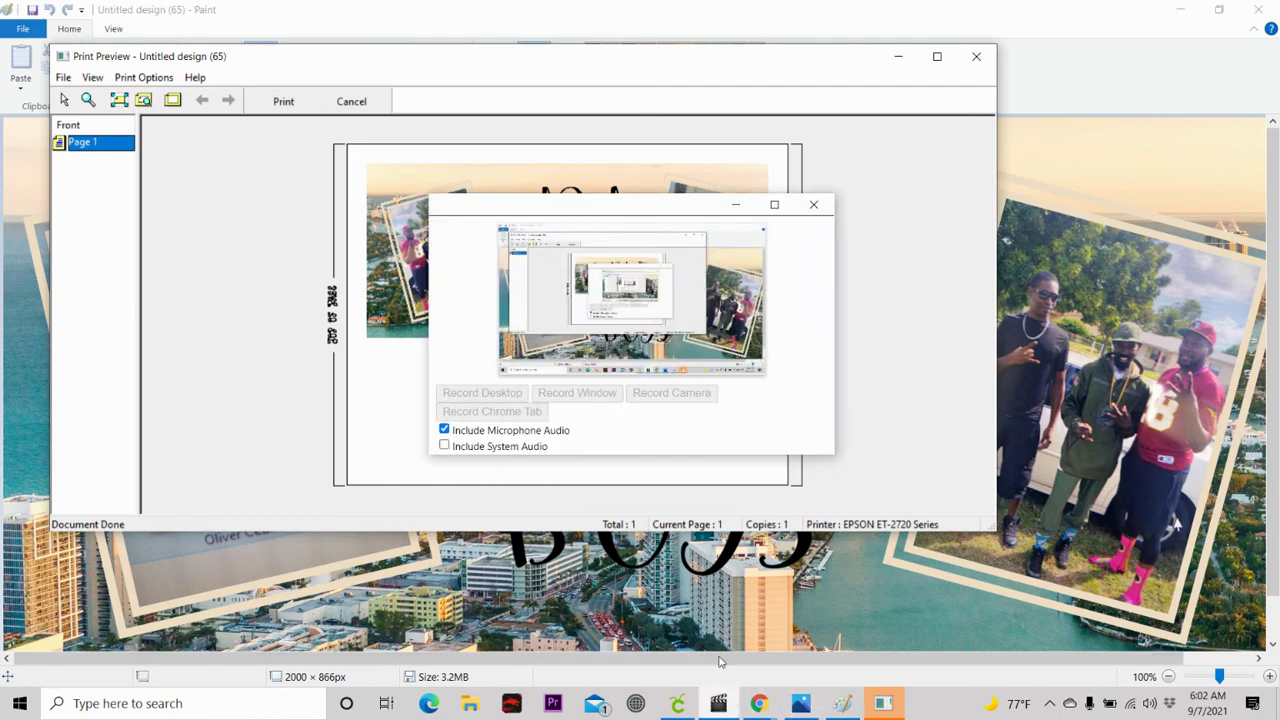
left_click(774, 204)
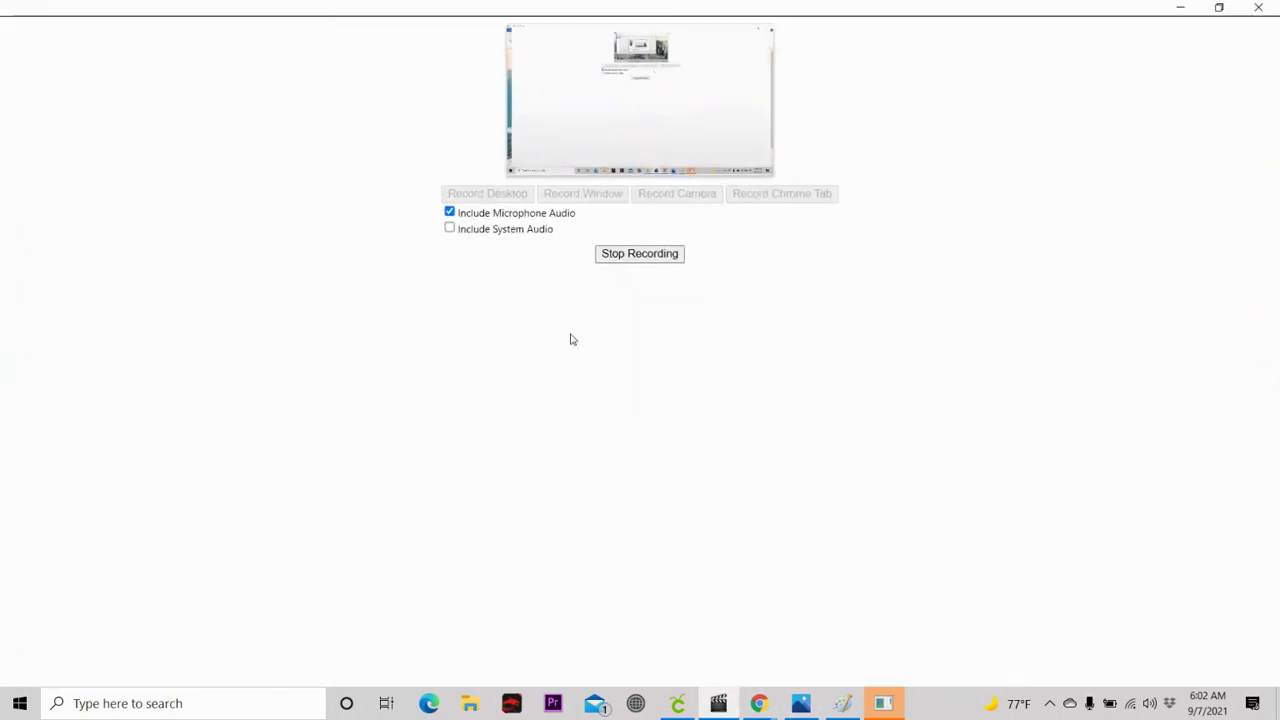